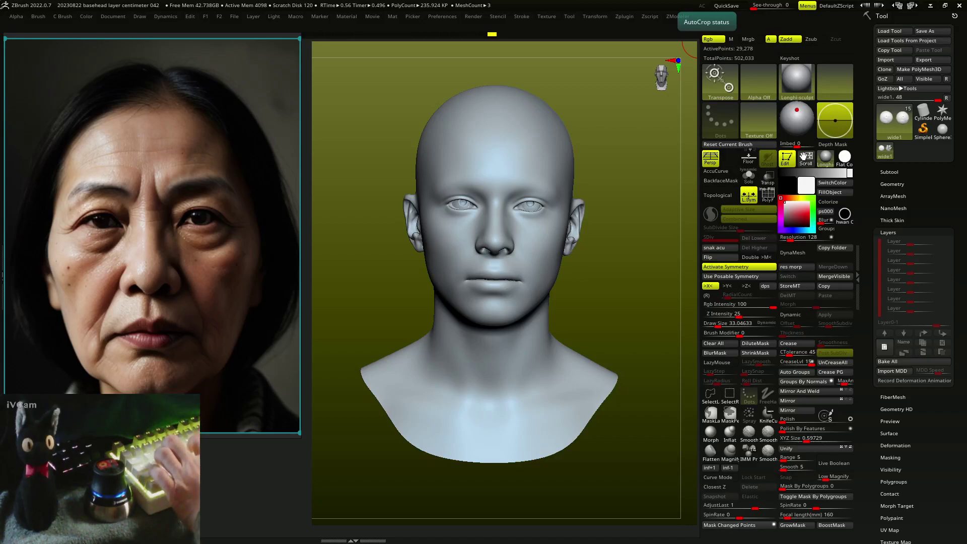
- Select the Expressions_Centimeter_Scale1_1 subtool, drop it to SDiv 1, and orbit to three-quarter view
{"action": "left_click", "coordinate": [595, 364], "text": "alt"}
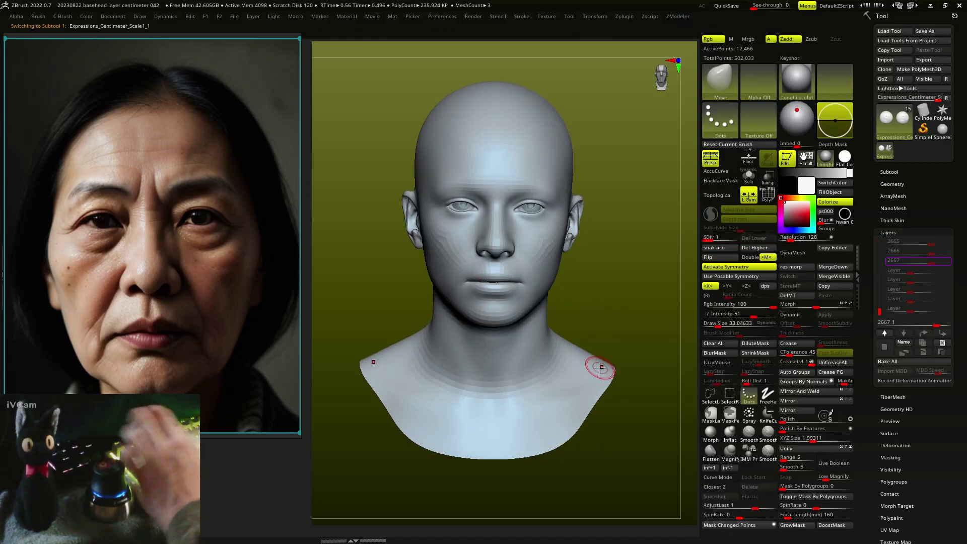
{"action": "key", "text": "shift+d"}
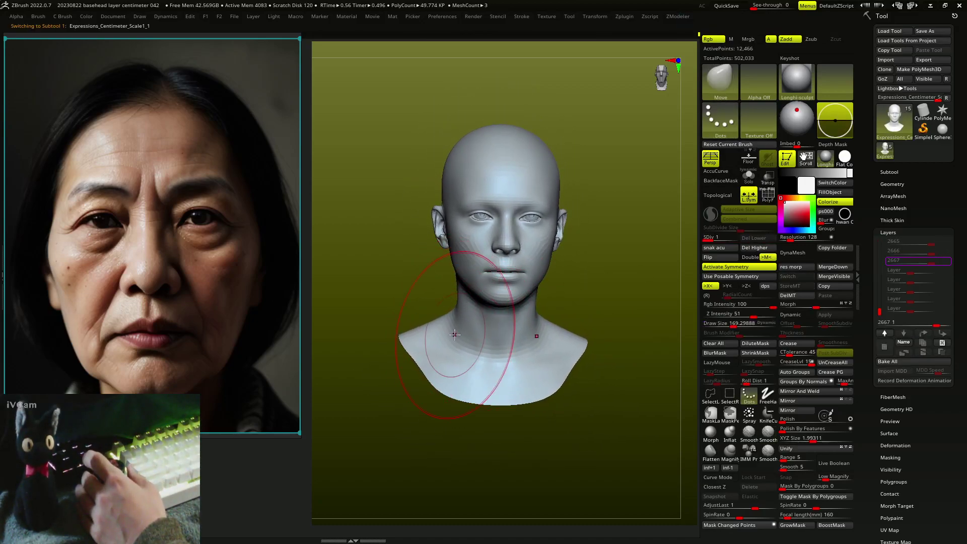
{"action": "mouse_move", "coordinate": [459, 350]}
{"action": "right_mouse_down"}
{"action": "mouse_move", "coordinate": [491, 338]}
{"action": "mouse_move", "coordinate": [477, 359]}
{"action": "right_mouse_up"}
- Shrink the Move brush for smaller moves and make light strokes on the neck
{"action": "key", "text": "s"}
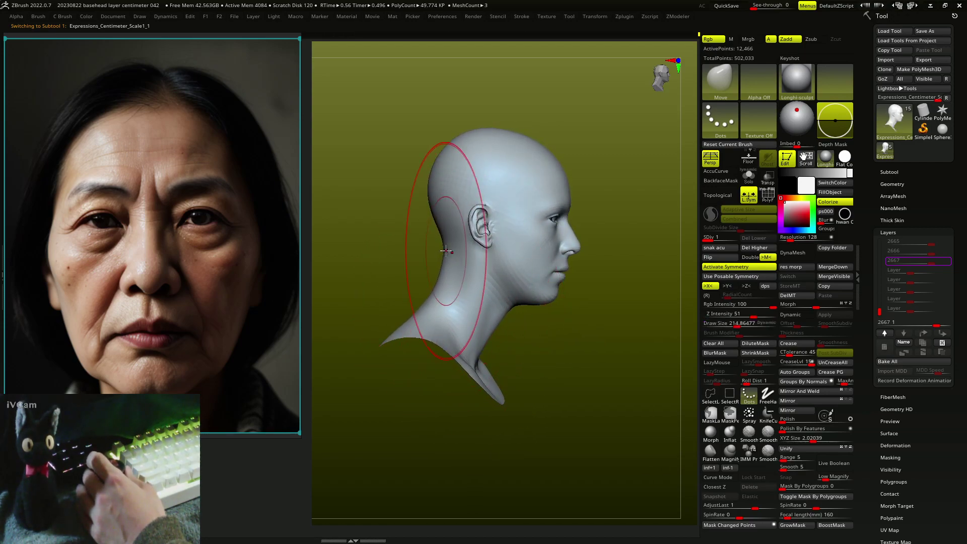
{"action": "right_click_drag", "start_coordinate": [439, 328], "coordinate": [409, 352]}
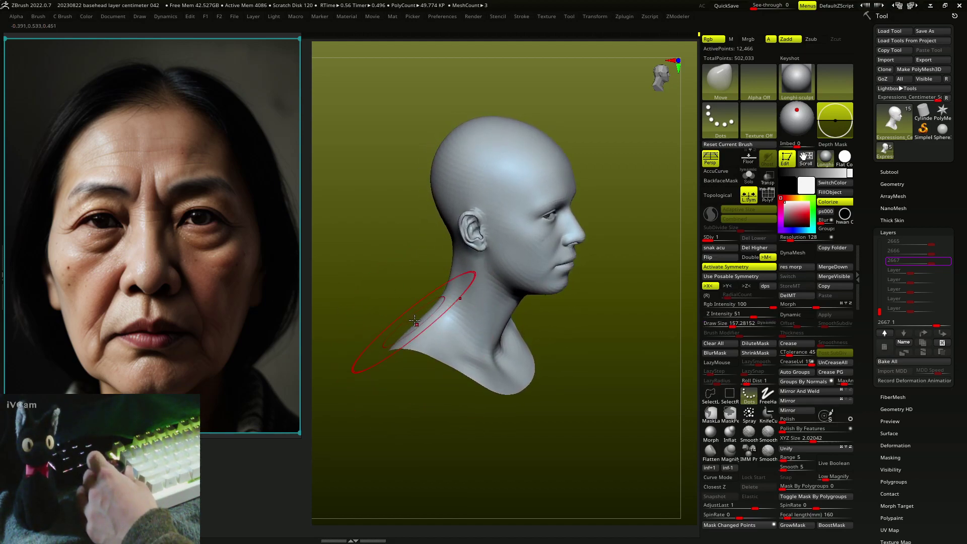
{"action": "left_click_drag", "start_coordinate": [476, 364], "coordinate": [455, 365]}
{"action": "mouse_move", "coordinate": [455, 365]}
{"action": "right_mouse_down"}
{"action": "mouse_move", "coordinate": [446, 353]}
{"action": "mouse_move", "coordinate": [494, 367]}
{"action": "mouse_move", "coordinate": [494, 347]}
{"action": "mouse_move", "coordinate": [513, 330]}
{"action": "right_mouse_up"}
{"action": "key", "text": "s"}
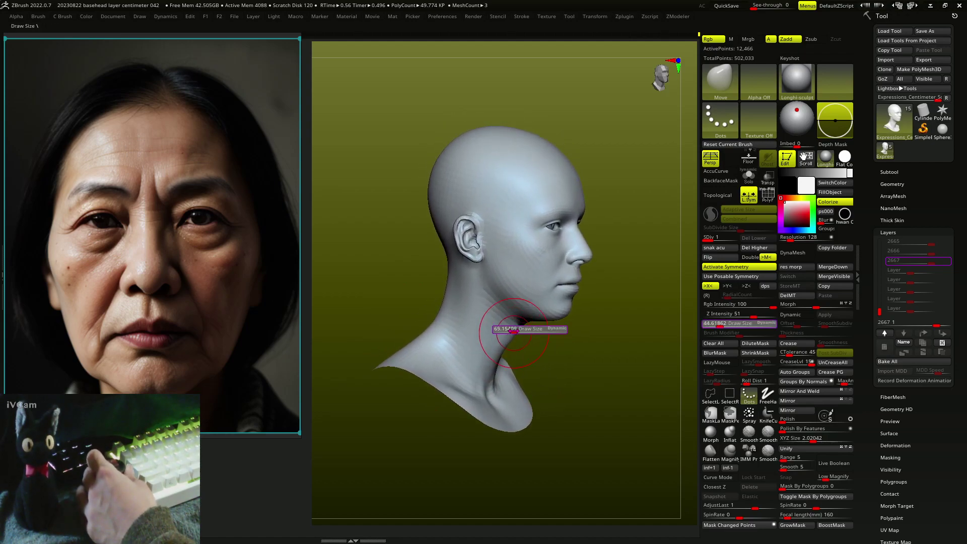
{"action": "mouse_move", "coordinate": [554, 291]}
{"action": "right_mouse_down"}
{"action": "mouse_move", "coordinate": [540, 287]}
{"action": "mouse_move", "coordinate": [548, 271]}
{"action": "mouse_move", "coordinate": [529, 277]}
{"action": "right_mouse_up"}
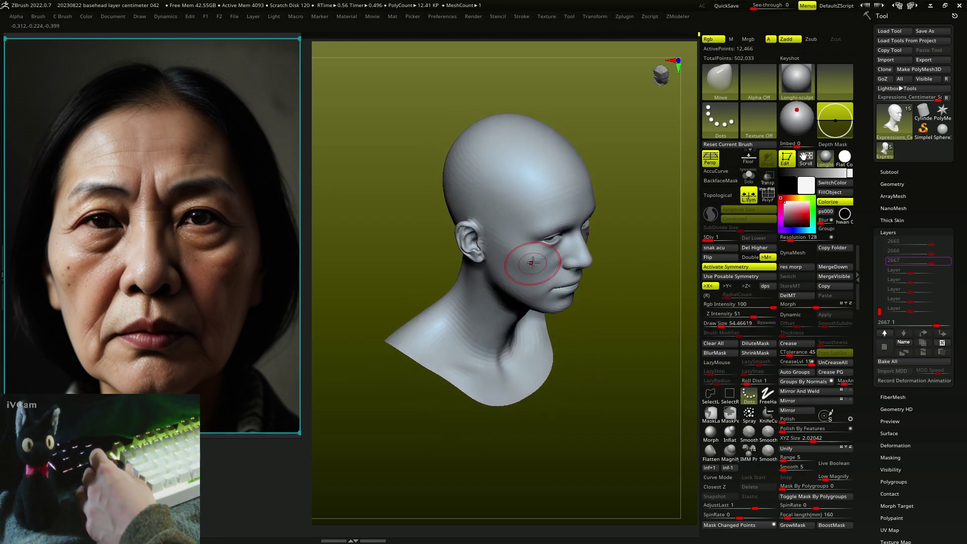
- Pull the cheek and nose forms with the Move brush from front and three-quarter views
{"action": "key", "text": "s"}
{"action": "mouse_move", "coordinate": [584, 261]}
{"action": "right_mouse_down"}
{"action": "mouse_move", "coordinate": [528, 305]}
{"action": "mouse_move", "coordinate": [565, 307]}
{"action": "mouse_move", "coordinate": [542, 330]}
{"action": "mouse_move", "coordinate": [550, 329]}
{"action": "mouse_move", "coordinate": [511, 293]}
{"action": "right_mouse_up"}
{"action": "mouse_move", "coordinate": [489, 257]}
{"action": "right_mouse_down"}
{"action": "mouse_move", "coordinate": [497, 272]}
{"action": "mouse_move", "coordinate": [498, 258]}
{"action": "right_mouse_up"}
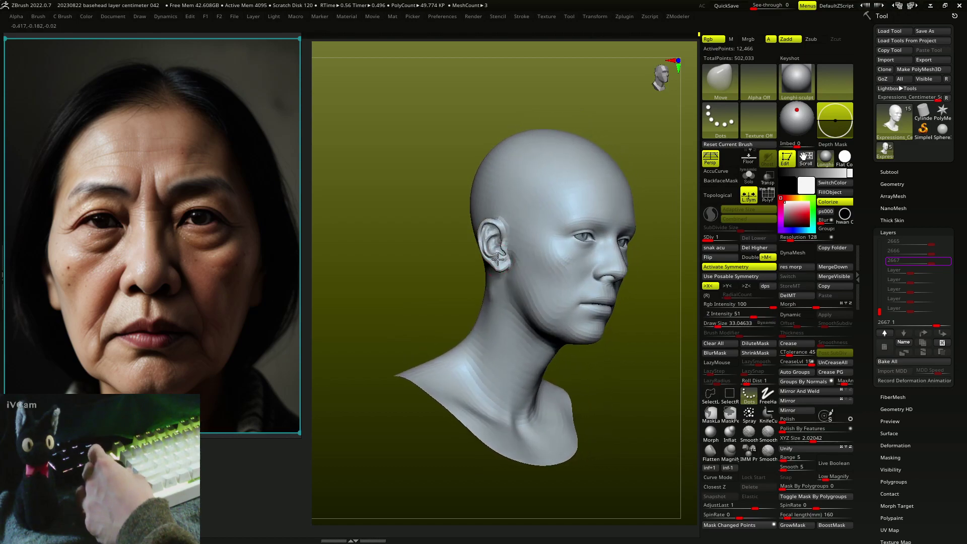
{"action": "mouse_move", "coordinate": [487, 212]}
{"action": "right_mouse_down"}
{"action": "mouse_move", "coordinate": [501, 215]}
{"action": "mouse_move", "coordinate": [512, 270]}
{"action": "right_mouse_up"}
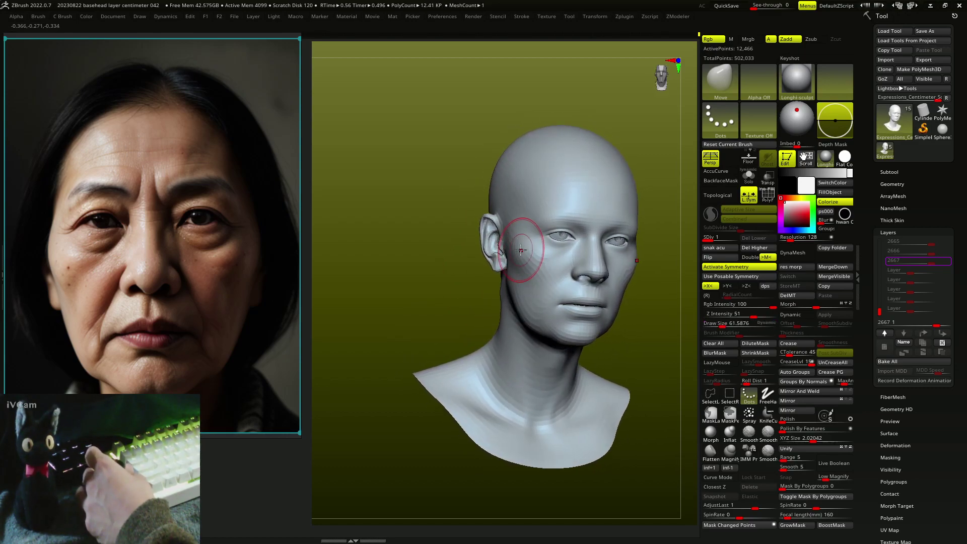
{"action": "mouse_move", "coordinate": [517, 298]}
{"action": "right_mouse_down"}
{"action": "mouse_move", "coordinate": [580, 300]}
{"action": "mouse_move", "coordinate": [585, 258]}
{"action": "mouse_move", "coordinate": [562, 241]}
{"action": "mouse_move", "coordinate": [538, 241]}
{"action": "mouse_move", "coordinate": [572, 235]}
{"action": "mouse_move", "coordinate": [569, 327]}
{"action": "mouse_move", "coordinate": [618, 269]}
{"action": "mouse_move", "coordinate": [592, 270]}
{"action": "mouse_move", "coordinate": [528, 315]}
{"action": "mouse_move", "coordinate": [548, 316]}
{"action": "mouse_move", "coordinate": [533, 324]}
{"action": "mouse_move", "coordinate": [567, 343]}
{"action": "mouse_move", "coordinate": [598, 328]}
{"action": "mouse_move", "coordinate": [602, 295]}
{"action": "mouse_move", "coordinate": [582, 270]}
{"action": "mouse_move", "coordinate": [602, 262]}
{"action": "mouse_move", "coordinate": [609, 302]}
{"action": "right_mouse_up"}
- With a smaller Move brush, reshape the temples, ear area and jaw
{"action": "key", "text": "s"}
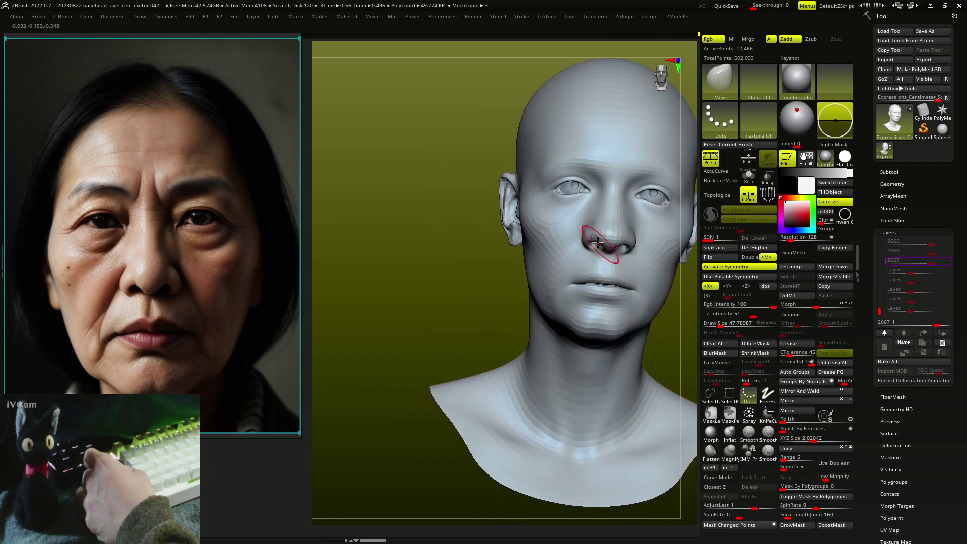
{"action": "mouse_move", "coordinate": [626, 219]}
{"action": "right_mouse_down"}
{"action": "mouse_move", "coordinate": [591, 226]}
{"action": "mouse_move", "coordinate": [594, 217]}
{"action": "mouse_move", "coordinate": [613, 233]}
{"action": "mouse_move", "coordinate": [551, 215]}
{"action": "mouse_move", "coordinate": [559, 203]}
{"action": "mouse_move", "coordinate": [579, 209]}
{"action": "mouse_move", "coordinate": [538, 207]}
{"action": "mouse_move", "coordinate": [554, 205]}
{"action": "mouse_move", "coordinate": [529, 173]}
{"action": "mouse_move", "coordinate": [538, 160]}
{"action": "mouse_move", "coordinate": [528, 147]}
{"action": "mouse_move", "coordinate": [538, 172]}
{"action": "right_mouse_up"}
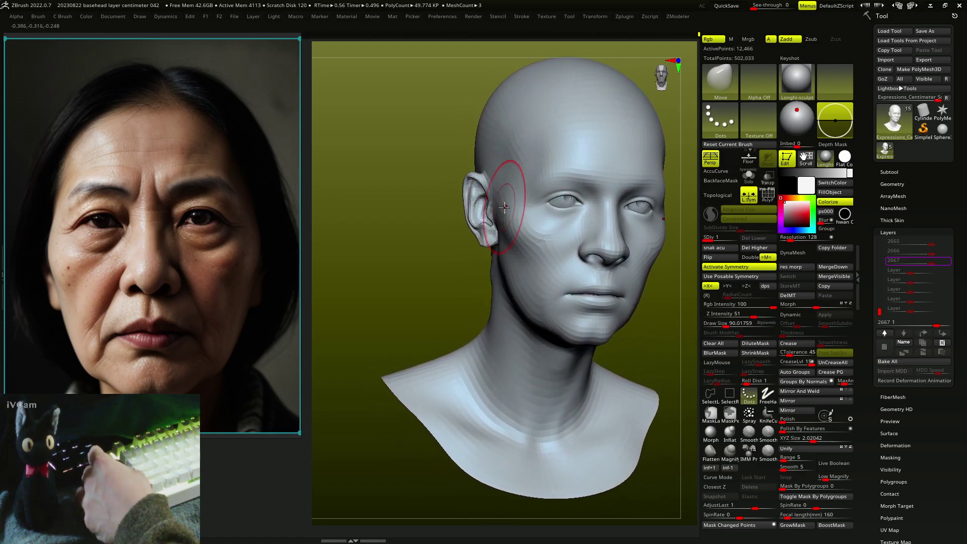
{"action": "mouse_move", "coordinate": [504, 206]}
{"action": "right_mouse_down"}
{"action": "mouse_move", "coordinate": [501, 215]}
{"action": "mouse_move", "coordinate": [479, 162]}
{"action": "mouse_move", "coordinate": [453, 175]}
{"action": "mouse_move", "coordinate": [469, 175]}
{"action": "right_mouse_up"}
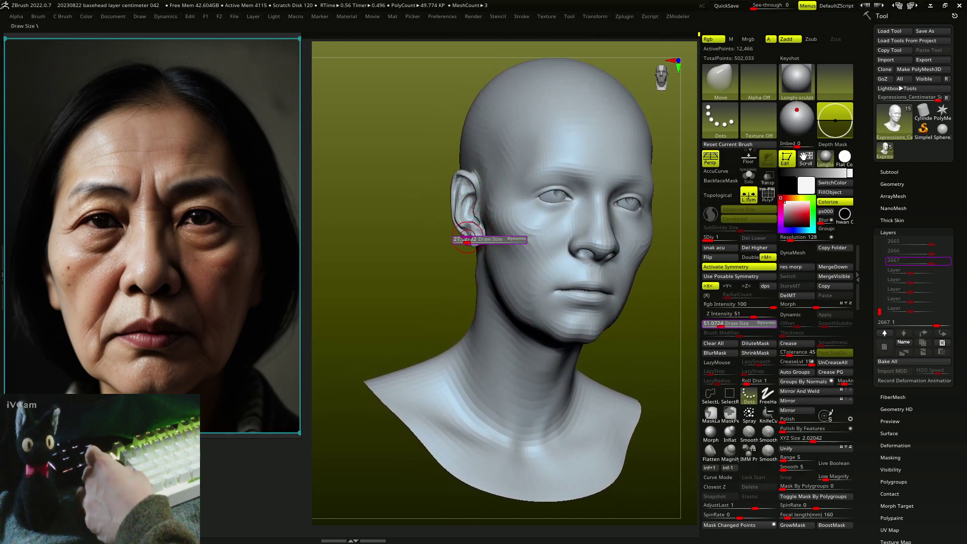
{"action": "mouse_move", "coordinate": [477, 242]}
{"action": "right_mouse_down"}
{"action": "mouse_move", "coordinate": [471, 248]}
{"action": "mouse_move", "coordinate": [466, 230]}
{"action": "mouse_move", "coordinate": [526, 248]}
{"action": "mouse_move", "coordinate": [503, 279]}
{"action": "mouse_move", "coordinate": [500, 252]}
{"action": "mouse_move", "coordinate": [497, 275]}
{"action": "mouse_move", "coordinate": [491, 261]}
{"action": "mouse_move", "coordinate": [520, 248]}
{"action": "mouse_move", "coordinate": [498, 323]}
{"action": "mouse_move", "coordinate": [499, 307]}
{"action": "mouse_move", "coordinate": [527, 327]}
{"action": "mouse_move", "coordinate": [524, 319]}
{"action": "mouse_move", "coordinate": [510, 326]}
{"action": "mouse_move", "coordinate": [547, 336]}
{"action": "mouse_move", "coordinate": [498, 382]}
{"action": "mouse_move", "coordinate": [463, 348]}
{"action": "mouse_move", "coordinate": [495, 370]}
{"action": "right_mouse_up"}
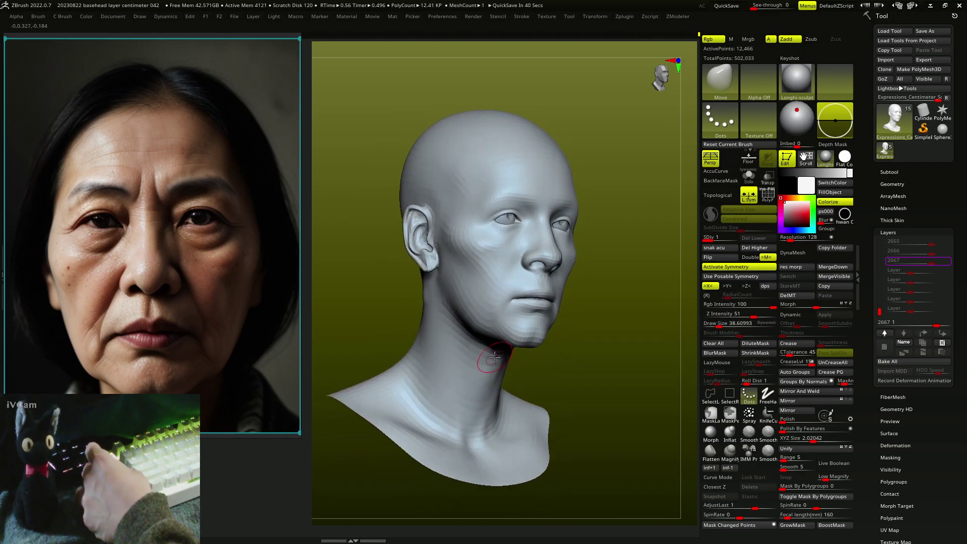
- Adjust the head's side profile and skull shape from near-profile and front views
{"action": "right_click_drag", "start_coordinate": [489, 366], "coordinate": [488, 348]}
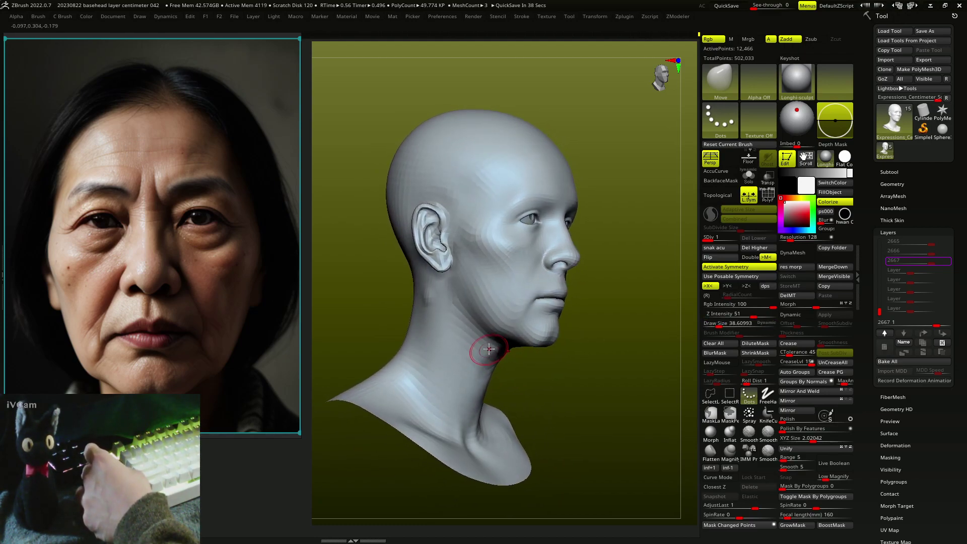
{"action": "right_click_drag", "start_coordinate": [488, 401], "coordinate": [484, 392]}
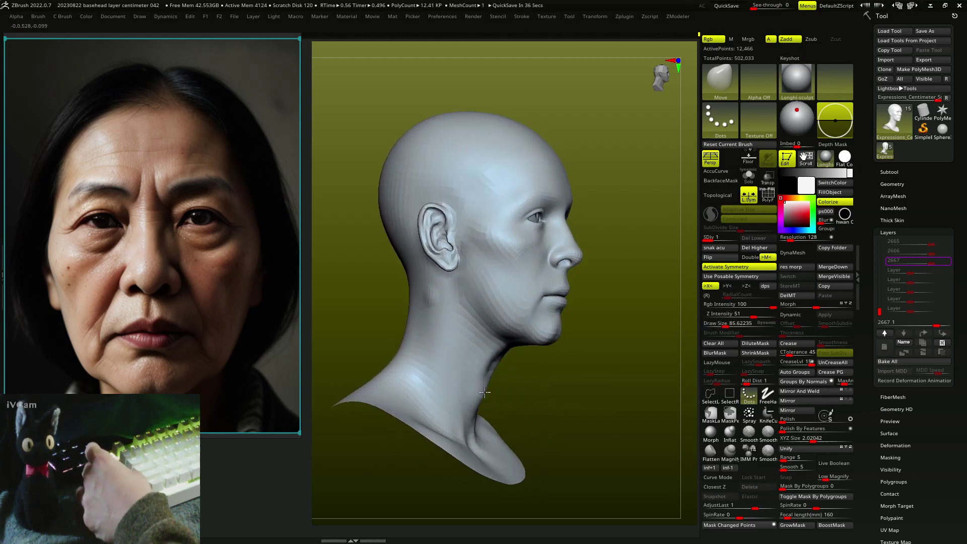
{"action": "mouse_move", "coordinate": [434, 301]}
{"action": "right_mouse_down"}
{"action": "mouse_move", "coordinate": [443, 333]}
{"action": "mouse_move", "coordinate": [433, 388]}
{"action": "mouse_move", "coordinate": [520, 377]}
{"action": "mouse_move", "coordinate": [443, 324]}
{"action": "mouse_move", "coordinate": [621, 324]}
{"action": "mouse_move", "coordinate": [582, 305]}
{"action": "mouse_move", "coordinate": [517, 315]}
{"action": "right_mouse_up"}
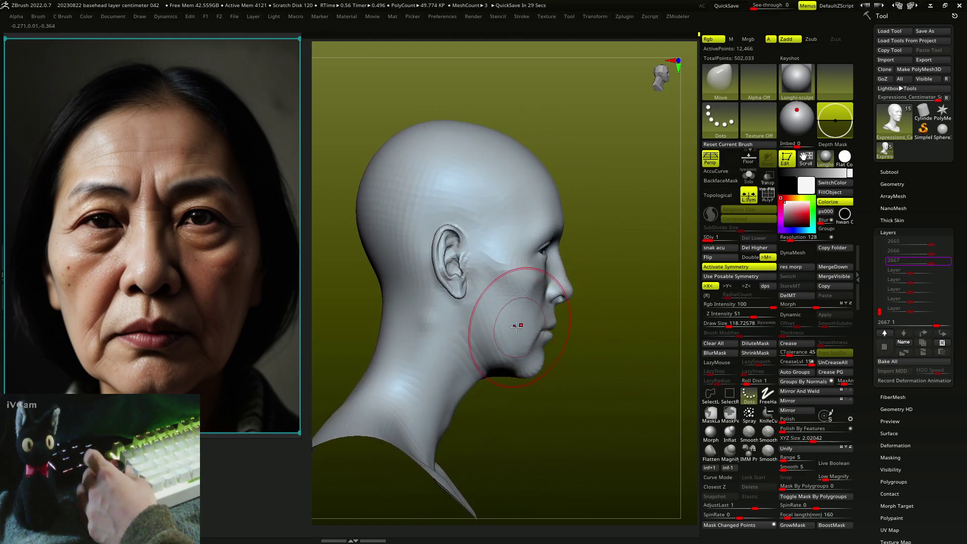
{"action": "right_click_drag", "start_coordinate": [389, 284], "coordinate": [408, 254]}
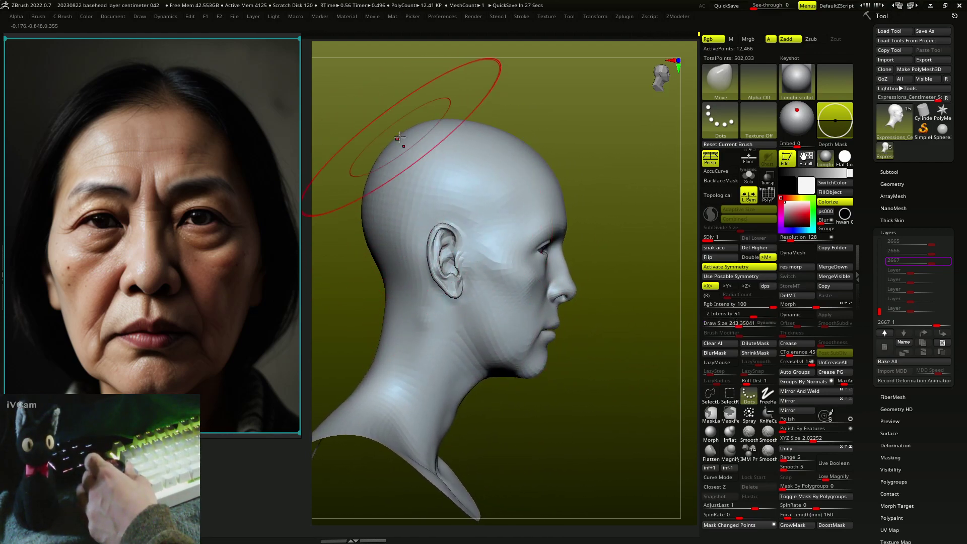
- Enlarge the brush to push the jaw and chin, then shape around the eyes
{"action": "mouse_move", "coordinate": [371, 196]}
{"action": "right_mouse_down"}
{"action": "mouse_move", "coordinate": [443, 379]}
{"action": "mouse_move", "coordinate": [439, 404]}
{"action": "mouse_move", "coordinate": [455, 417]}
{"action": "mouse_move", "coordinate": [503, 391]}
{"action": "mouse_move", "coordinate": [486, 395]}
{"action": "mouse_move", "coordinate": [523, 352]}
{"action": "right_mouse_up"}
{"action": "key", "text": "s"}
{"action": "key", "text": "s"}
{"action": "left_click_drag", "start_coordinate": [523, 338], "coordinate": [559, 338]}
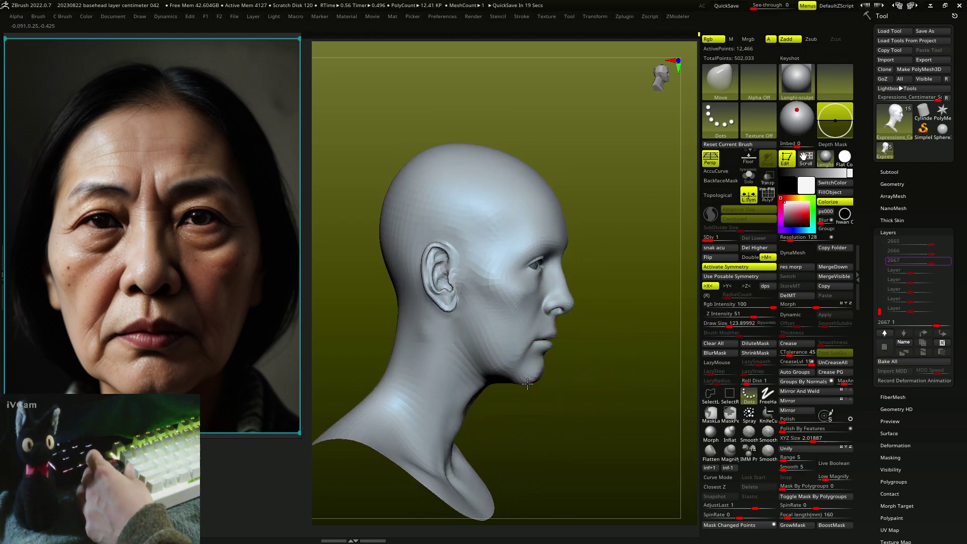
{"action": "mouse_move", "coordinate": [532, 385]}
{"action": "right_mouse_down"}
{"action": "mouse_move", "coordinate": [465, 399]}
{"action": "mouse_move", "coordinate": [471, 357]}
{"action": "mouse_move", "coordinate": [441, 305]}
{"action": "mouse_move", "coordinate": [455, 315]}
{"action": "mouse_move", "coordinate": [452, 297]}
{"action": "mouse_move", "coordinate": [435, 282]}
{"action": "mouse_move", "coordinate": [493, 263]}
{"action": "mouse_move", "coordinate": [484, 281]}
{"action": "mouse_move", "coordinate": [481, 262]}
{"action": "mouse_move", "coordinate": [512, 288]}
{"action": "mouse_move", "coordinate": [518, 270]}
{"action": "mouse_move", "coordinate": [503, 280]}
{"action": "mouse_move", "coordinate": [523, 277]}
{"action": "mouse_move", "coordinate": [503, 324]}
{"action": "mouse_move", "coordinate": [490, 319]}
{"action": "mouse_move", "coordinate": [500, 280]}
{"action": "mouse_move", "coordinate": [508, 314]}
{"action": "mouse_move", "coordinate": [464, 324]}
{"action": "mouse_move", "coordinate": [484, 325]}
{"action": "mouse_move", "coordinate": [473, 319]}
{"action": "mouse_move", "coordinate": [482, 313]}
{"action": "mouse_move", "coordinate": [488, 324]}
{"action": "right_mouse_up"}
- Set the brush size to about 47.79 and return to the regular Move brush
{"action": "key", "text": "s"}
{"action": "left_click_drag", "start_coordinate": [512, 322], "coordinate": [519, 322]}
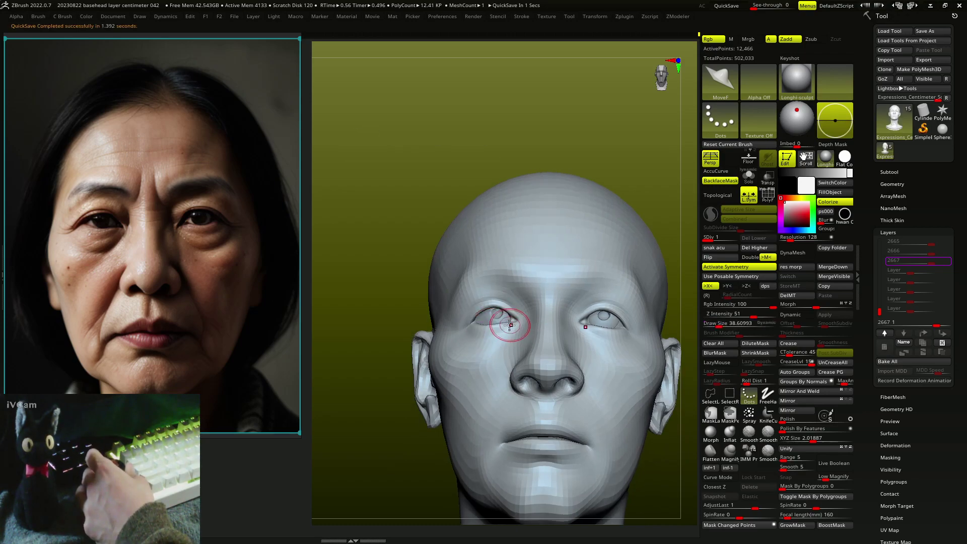
{"action": "mouse_move", "coordinate": [518, 325]}
{"action": "right_mouse_down"}
{"action": "mouse_move", "coordinate": [513, 332]}
{"action": "mouse_move", "coordinate": [539, 319]}
{"action": "mouse_move", "coordinate": [509, 319]}
{"action": "mouse_move", "coordinate": [503, 332]}
{"action": "mouse_move", "coordinate": [527, 327]}
{"action": "mouse_move", "coordinate": [539, 306]}
{"action": "mouse_move", "coordinate": [500, 317]}
{"action": "mouse_move", "coordinate": [545, 323]}
{"action": "mouse_move", "coordinate": [554, 303]}
{"action": "mouse_move", "coordinate": [539, 297]}
{"action": "mouse_move", "coordinate": [554, 294]}
{"action": "mouse_move", "coordinate": [529, 204]}
{"action": "right_mouse_up"}
{"action": "key", "text": "["}
{"action": "key", "text": "b"}
{"action": "key", "text": "m"}
{"action": "key", "text": "v"}
- Move the eyelids and nose, alternating smaller and larger brush sizes
{"action": "key", "text": "["}
{"action": "key", "text": "]"}
{"action": "key", "text": "["}
{"action": "key", "text": "["}
{"action": "key", "text": "]"}
{"action": "key", "text": "]"}
{"action": "key", "text": "["}
{"action": "key", "text": "["}
{"action": "key", "text": "]"}
{"action": "key", "text": "["}
{"action": "key", "text": "["}
{"action": "key", "text": "]"}
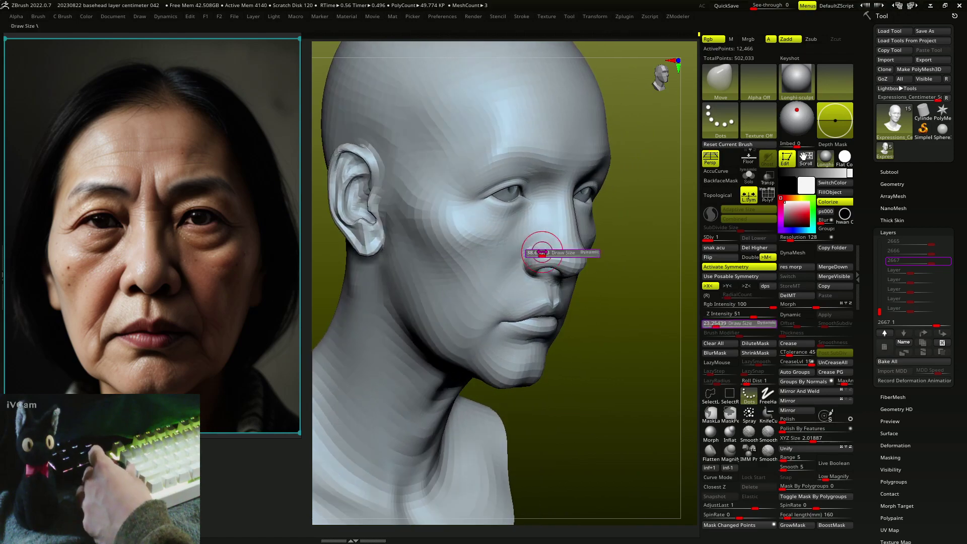
{"action": "mouse_move", "coordinate": [550, 252]}
{"action": "right_mouse_down"}
{"action": "mouse_move", "coordinate": [543, 244]}
{"action": "mouse_move", "coordinate": [541, 261]}
{"action": "mouse_move", "coordinate": [554, 260]}
{"action": "mouse_move", "coordinate": [539, 272]}
{"action": "mouse_move", "coordinate": [549, 233]}
{"action": "mouse_move", "coordinate": [538, 238]}
{"action": "right_mouse_up"}
- Refine the nose tip and lips with small Move brush adjustments
{"action": "key", "text": "["}
{"action": "key", "text": "["}
{"action": "key", "text": "]"}
{"action": "key", "text": "]"}
{"action": "key", "text": "]"}
{"action": "key", "text": "["}
{"action": "key", "text": "["}
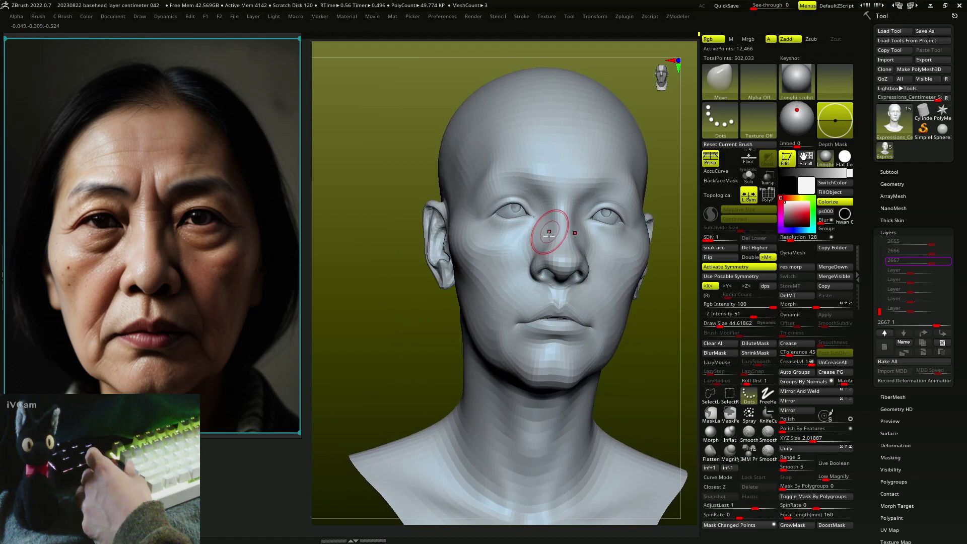
{"action": "key", "text": "["}
{"action": "mouse_move", "coordinate": [549, 233]}
{"action": "right_mouse_down"}
{"action": "mouse_move", "coordinate": [540, 213]}
{"action": "mouse_move", "coordinate": [500, 204]}
{"action": "mouse_move", "coordinate": [477, 220]}
{"action": "mouse_move", "coordinate": [502, 218]}
{"action": "mouse_move", "coordinate": [503, 270]}
{"action": "mouse_move", "coordinate": [479, 274]}
{"action": "mouse_move", "coordinate": [492, 261]}
{"action": "mouse_move", "coordinate": [507, 311]}
{"action": "right_mouse_up"}
{"action": "key", "text": "["}
{"action": "key", "text": "]"}
{"action": "key", "text": "["}
{"action": "key", "text": "]"}
- Resize the Move brush to 41.56 then 27.93 and shape the mouth profile and chin
{"action": "key", "text": "s"}
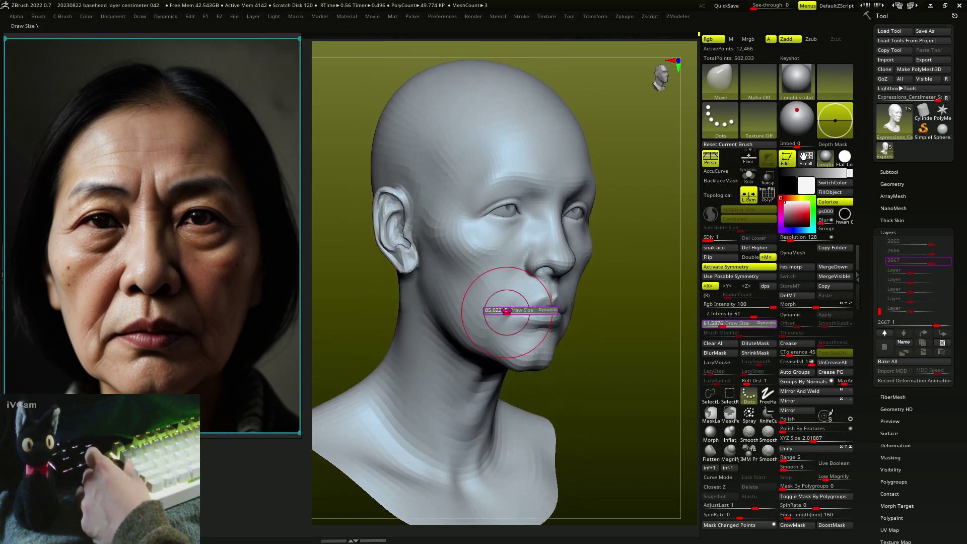
{"action": "left_click_drag", "start_coordinate": [506, 310], "coordinate": [485, 303]}
{"action": "mouse_move", "coordinate": [485, 303]}
{"action": "right_mouse_down"}
{"action": "mouse_move", "coordinate": [488, 342]}
{"action": "mouse_move", "coordinate": [502, 282]}
{"action": "mouse_move", "coordinate": [496, 323]}
{"action": "right_mouse_up"}
{"action": "key", "text": "s"}
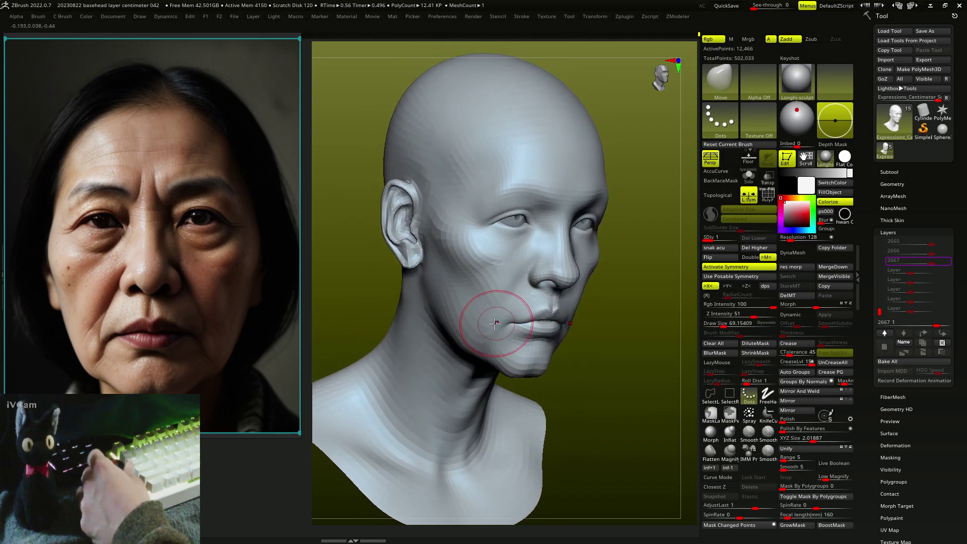
{"action": "left_click_drag", "start_coordinate": [476, 347], "coordinate": [476, 347]}
{"action": "right_click_drag", "start_coordinate": [476, 346], "coordinate": [485, 335]}
{"action": "mouse_move", "coordinate": [493, 329]}
{"action": "right_mouse_down"}
{"action": "mouse_move", "coordinate": [460, 339]}
{"action": "mouse_move", "coordinate": [453, 392]}
{"action": "right_mouse_up"}
{"action": "key", "text": "s"}
{"action": "key", "text": "s"}
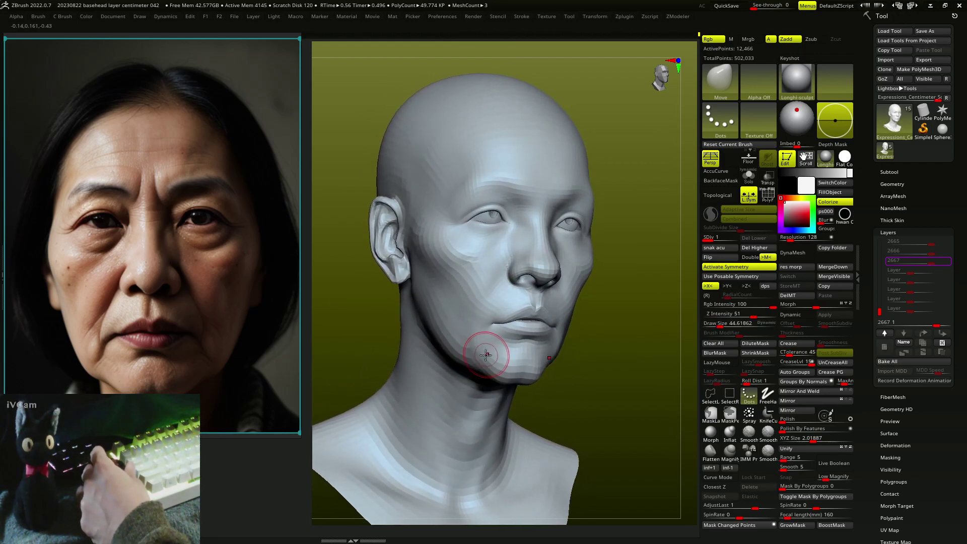
{"action": "mouse_move", "coordinate": [485, 352]}
{"action": "right_mouse_down"}
{"action": "mouse_move", "coordinate": [490, 360]}
{"action": "mouse_move", "coordinate": [503, 336]}
{"action": "mouse_move", "coordinate": [488, 367]}
{"action": "mouse_move", "coordinate": [517, 376]}
{"action": "mouse_move", "coordinate": [542, 356]}
{"action": "mouse_move", "coordinate": [527, 334]}
{"action": "mouse_move", "coordinate": [554, 311]}
{"action": "mouse_move", "coordinate": [544, 294]}
{"action": "right_mouse_up"}
{"action": "key", "text": "s"}
{"action": "key", "text": "s"}
{"action": "key", "text": "s"}
{"action": "key", "text": "s"}
{"action": "key", "text": "s"}
{"action": "key", "text": "s"}
{"action": "key", "text": "s"}
{"action": "key", "text": "s"}
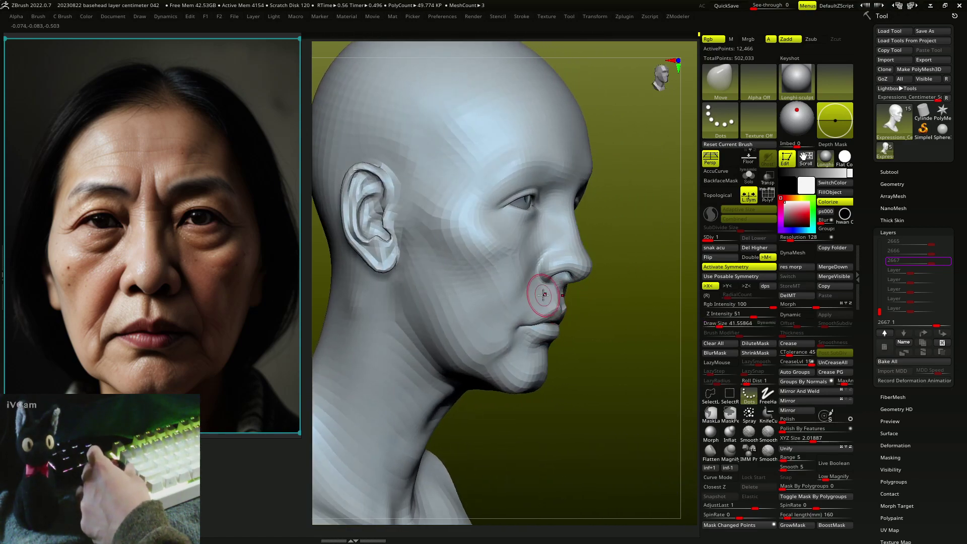
- Enlarge the brush to 99.14 and reshape the crown of the skull from front and top
{"action": "left_click_drag", "start_coordinate": [554, 312], "coordinate": [557, 311]}
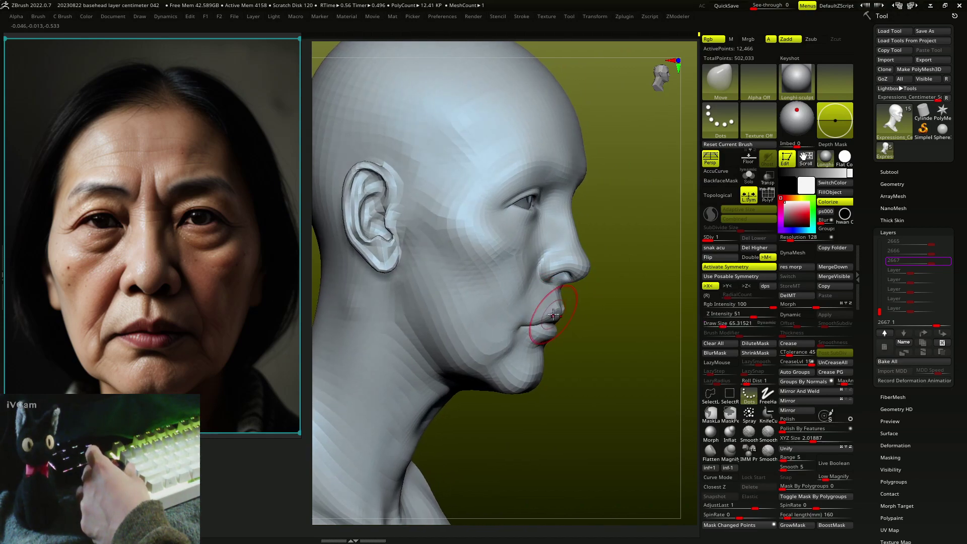
{"action": "right_click_drag", "start_coordinate": [558, 312], "coordinate": [585, 272]}
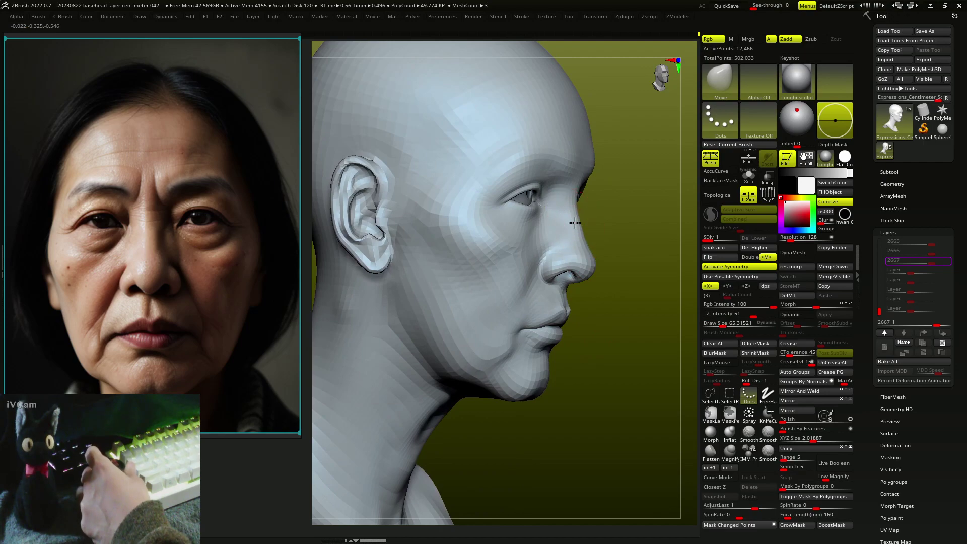
{"action": "mouse_move", "coordinate": [574, 222]}
{"action": "right_mouse_down"}
{"action": "mouse_move", "coordinate": [545, 200]}
{"action": "mouse_move", "coordinate": [566, 205]}
{"action": "mouse_move", "coordinate": [537, 167]}
{"action": "mouse_move", "coordinate": [567, 167]}
{"action": "mouse_move", "coordinate": [626, 262]}
{"action": "right_mouse_up"}
{"action": "right_click_drag", "start_coordinate": [528, 161], "coordinate": [478, 129]}
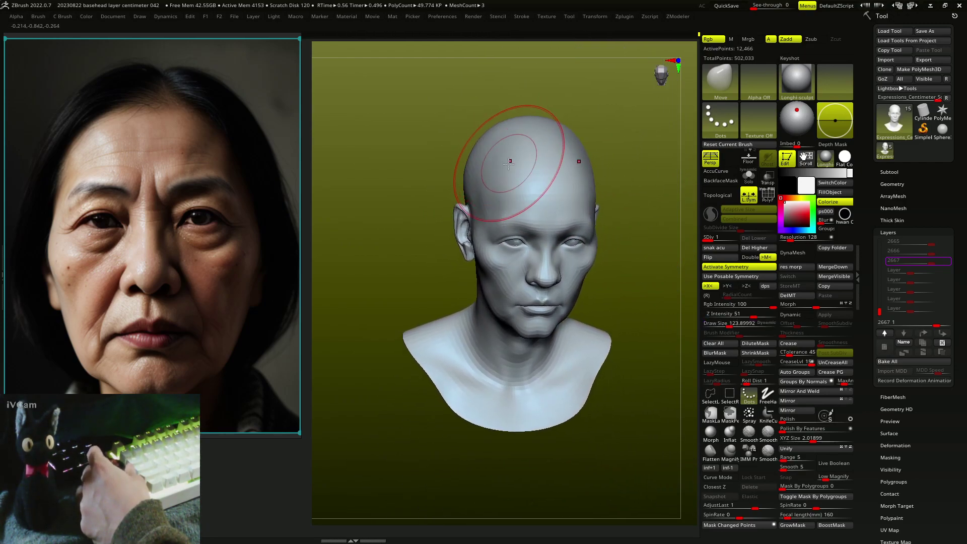
- Nudge the skull top and sides of the neck with a resized Move brush
{"action": "right_click_drag", "start_coordinate": [497, 162], "coordinate": [487, 206]}
{"action": "key", "text": "s"}
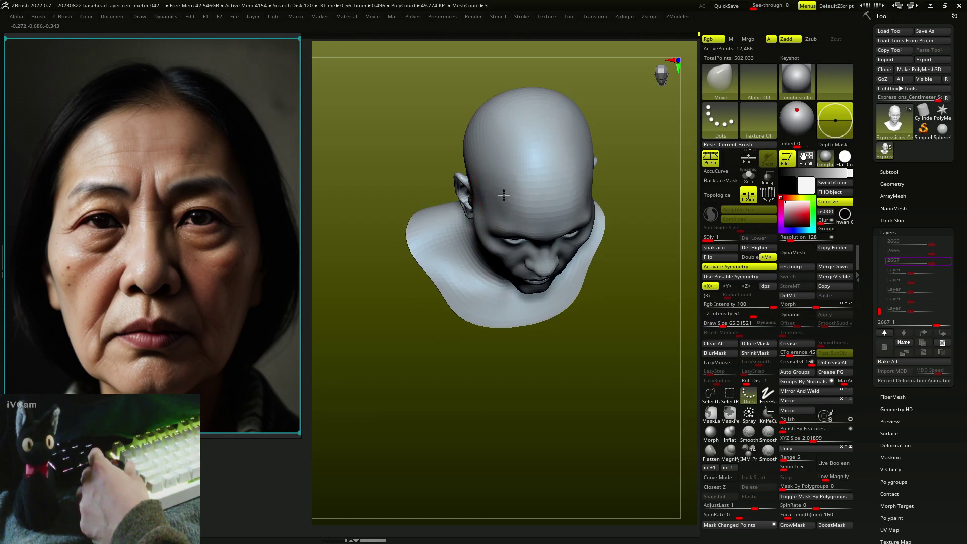
{"action": "left_click", "coordinate": [528, 222]}
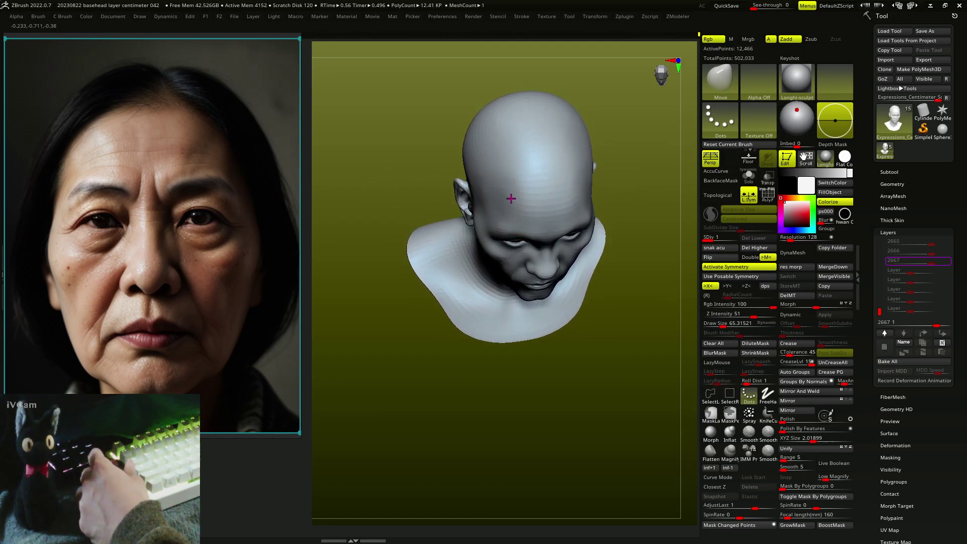
{"action": "mouse_move", "coordinate": [510, 198]}
{"action": "right_mouse_down"}
{"action": "mouse_move", "coordinate": [546, 179]}
{"action": "mouse_move", "coordinate": [528, 184]}
{"action": "right_mouse_up"}
{"action": "key", "text": "s"}
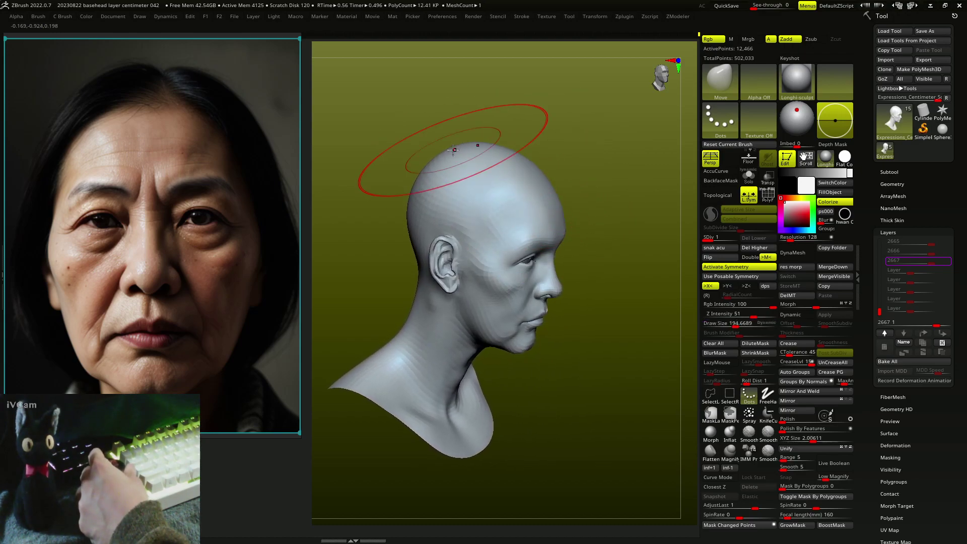
{"action": "mouse_move", "coordinate": [453, 150]}
{"action": "right_mouse_down"}
{"action": "mouse_move", "coordinate": [613, 262]}
{"action": "mouse_move", "coordinate": [460, 204]}
{"action": "mouse_move", "coordinate": [424, 311]}
{"action": "mouse_move", "coordinate": [516, 412]}
{"action": "right_mouse_up"}
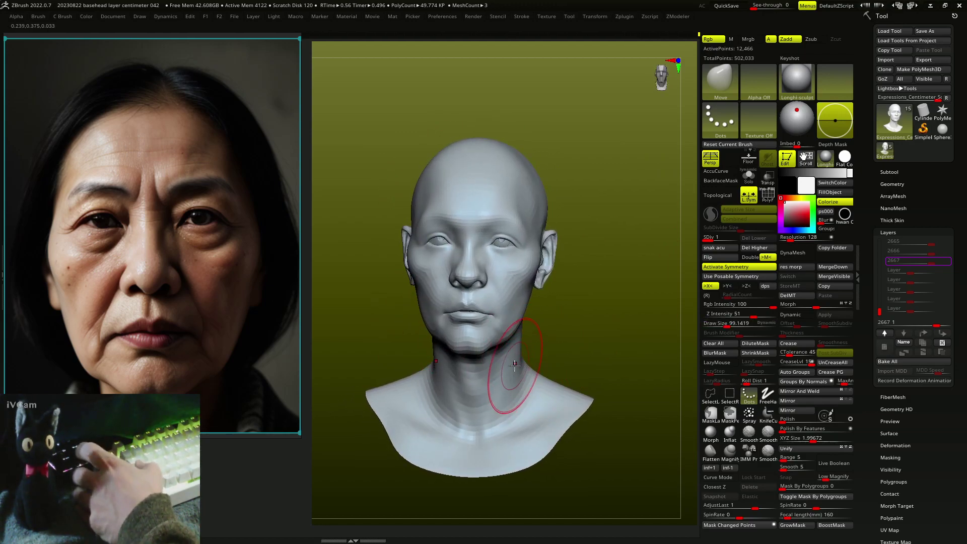
{"action": "key", "text": "s"}
{"action": "left_click_drag", "start_coordinate": [479, 420], "coordinate": [443, 410]}
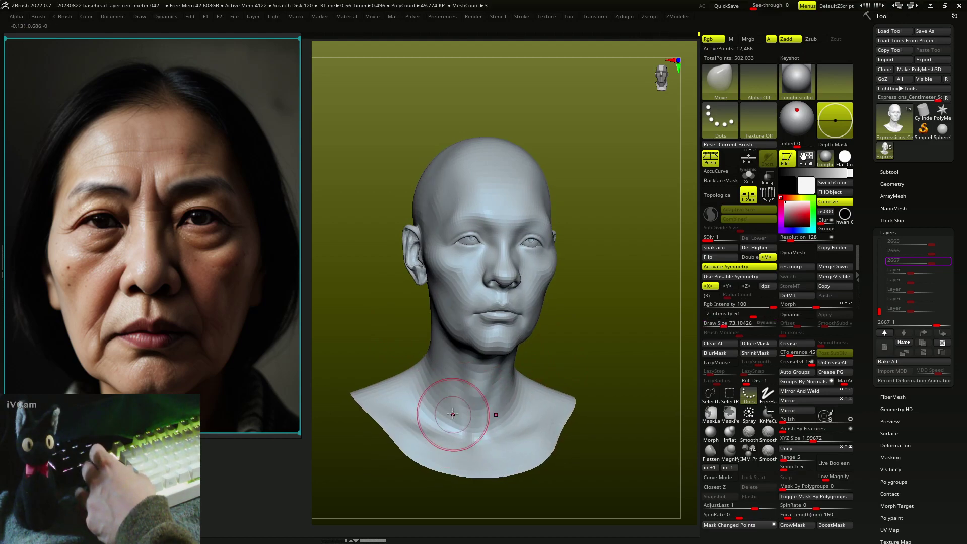
{"action": "mouse_move", "coordinate": [453, 405]}
{"action": "right_mouse_down"}
{"action": "mouse_move", "coordinate": [474, 408]}
{"action": "mouse_move", "coordinate": [602, 307]}
{"action": "mouse_move", "coordinate": [528, 273]}
{"action": "right_mouse_up"}
- Switch to ClayBuildup with a small brush and build up the cheek folds
{"action": "key", "text": "c"}
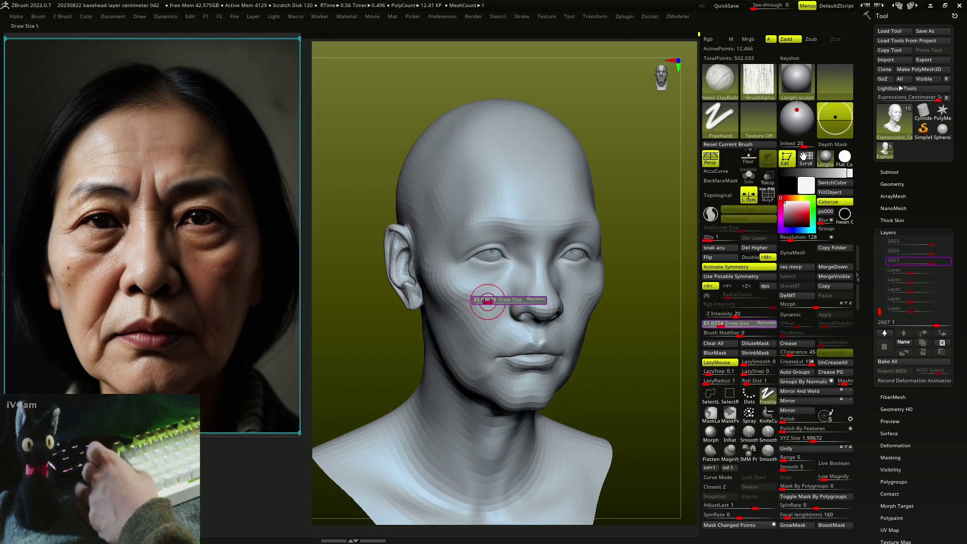
{"action": "right_click_drag", "start_coordinate": [492, 302], "coordinate": [468, 282]}
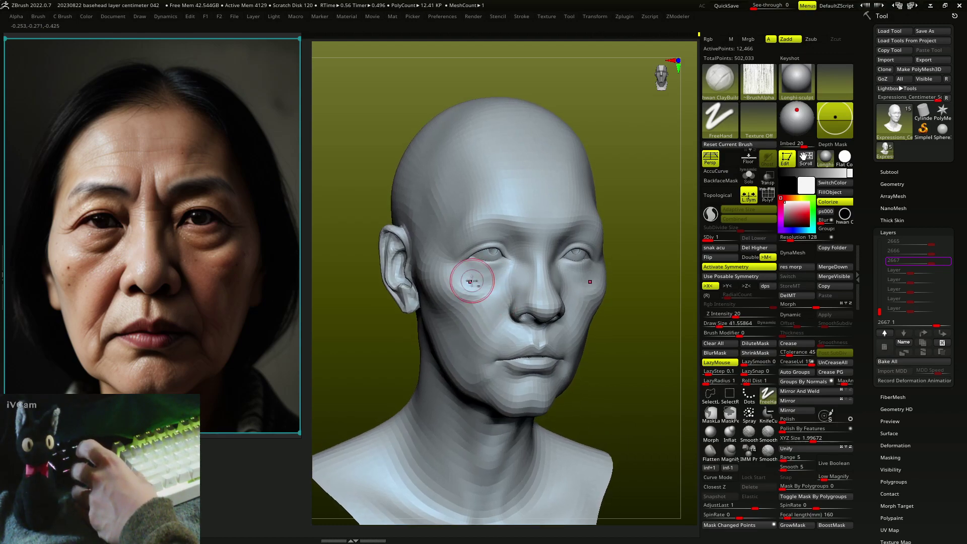
{"action": "key", "text": "bracketleft"}
{"action": "key", "text": "bracketleft"}
{"action": "mouse_move", "coordinate": [450, 261]}
{"action": "right_mouse_down"}
{"action": "mouse_move", "coordinate": [487, 246]}
{"action": "mouse_move", "coordinate": [472, 265]}
{"action": "right_mouse_up"}
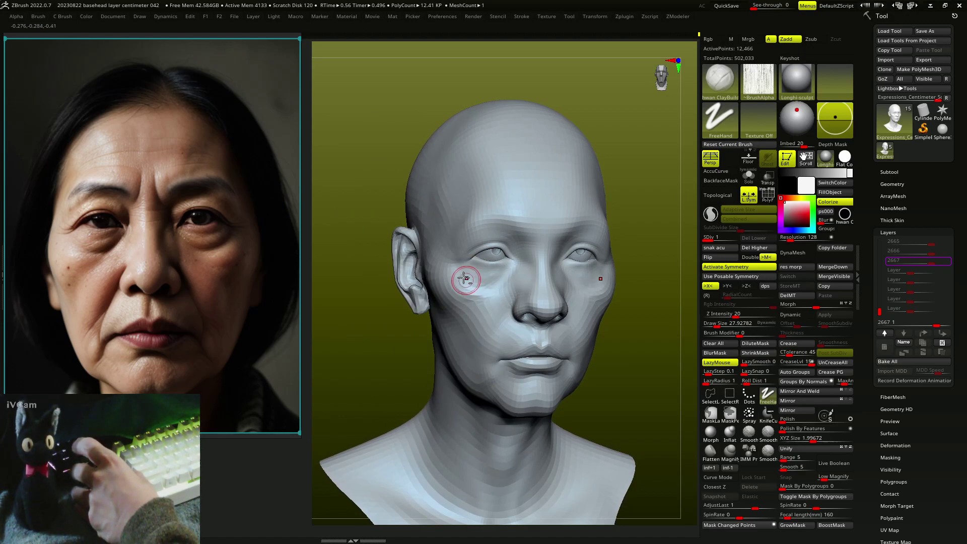
{"action": "mouse_move", "coordinate": [464, 278]}
{"action": "right_mouse_down"}
{"action": "mouse_move", "coordinate": [459, 253]}
{"action": "mouse_move", "coordinate": [499, 228]}
{"action": "mouse_move", "coordinate": [493, 239]}
{"action": "mouse_move", "coordinate": [507, 233]}
{"action": "mouse_move", "coordinate": [501, 228]}
{"action": "mouse_move", "coordinate": [521, 238]}
{"action": "mouse_move", "coordinate": [510, 234]}
{"action": "mouse_move", "coordinate": [544, 254]}
{"action": "mouse_move", "coordinate": [514, 289]}
{"action": "mouse_move", "coordinate": [507, 341]}
{"action": "mouse_move", "coordinate": [518, 312]}
{"action": "right_mouse_up"}
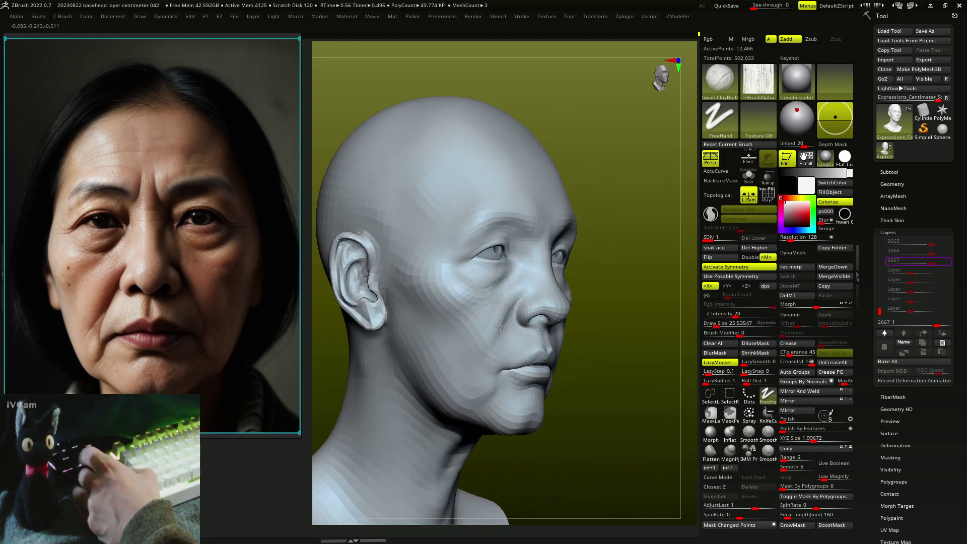
- Adjust with Move, then return to ClayBuildup to add nasolabial and mouth-corner creases
{"action": "key", "text": "b"}
{"action": "key", "text": "m"}
{"action": "key", "text": "v"}
{"action": "mouse_move", "coordinate": [552, 265]}
{"action": "right_mouse_down"}
{"action": "mouse_move", "coordinate": [518, 302]}
{"action": "mouse_move", "coordinate": [534, 322]}
{"action": "mouse_move", "coordinate": [577, 312]}
{"action": "mouse_move", "coordinate": [574, 302]}
{"action": "mouse_move", "coordinate": [563, 338]}
{"action": "mouse_move", "coordinate": [545, 334]}
{"action": "mouse_move", "coordinate": [543, 371]}
{"action": "mouse_move", "coordinate": [533, 351]}
{"action": "mouse_move", "coordinate": [519, 366]}
{"action": "mouse_move", "coordinate": [516, 341]}
{"action": "right_mouse_up"}
{"action": "key", "text": "b"}
{"action": "key", "text": "c"}
{"action": "key", "text": "b"}
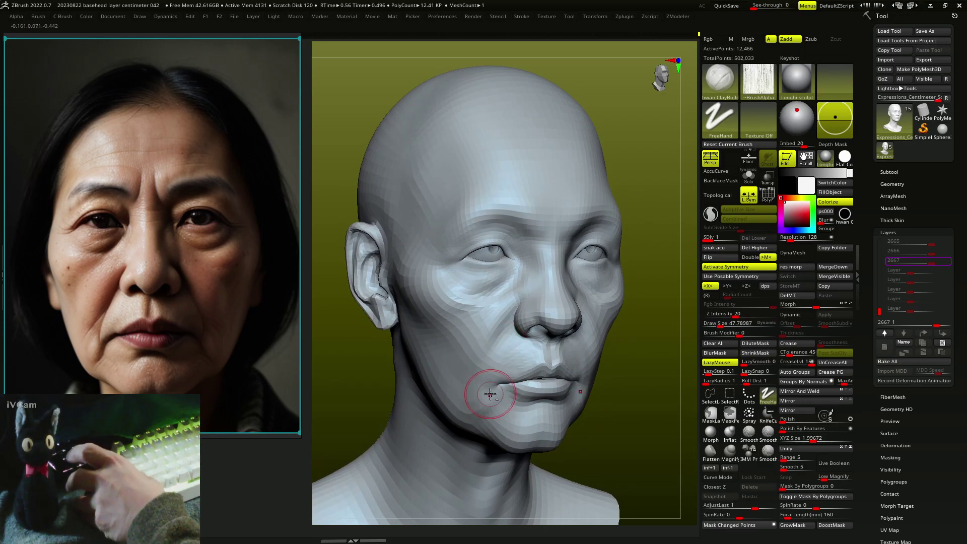
{"action": "right_click_drag", "start_coordinate": [480, 363], "coordinate": [500, 327]}
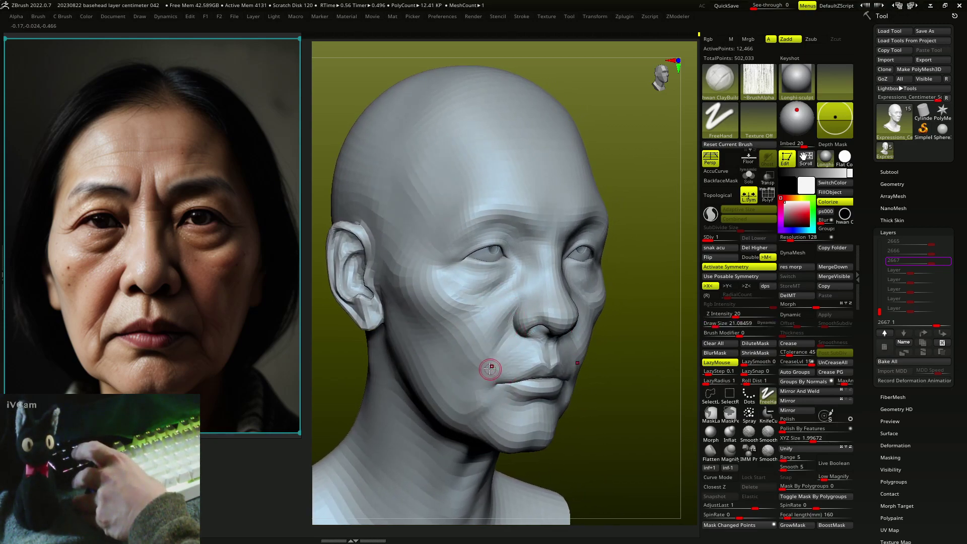
{"action": "right_click_drag", "start_coordinate": [478, 387], "coordinate": [467, 398]}
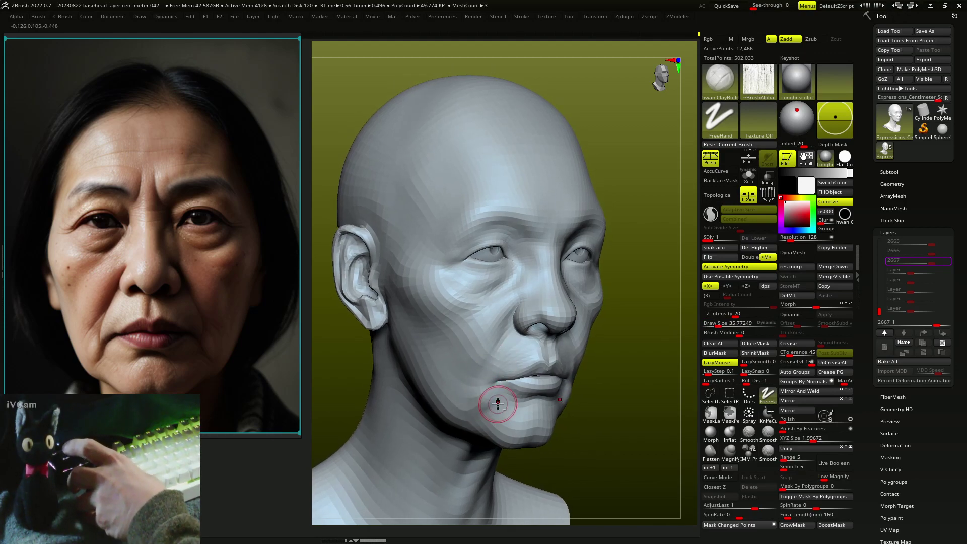
- Switch to the Move brush and zoom in to start shaping the lips
{"action": "key", "text": "b"}
{"action": "key", "text": "m"}
{"action": "key", "text": "v"}
{"action": "mouse_move", "coordinate": [510, 376]}
{"action": "right_mouse_down"}
{"action": "mouse_move", "coordinate": [502, 430]}
{"action": "mouse_move", "coordinate": [512, 376]}
{"action": "mouse_move", "coordinate": [503, 345]}
{"action": "mouse_move", "coordinate": [531, 385]}
{"action": "right_mouse_up"}
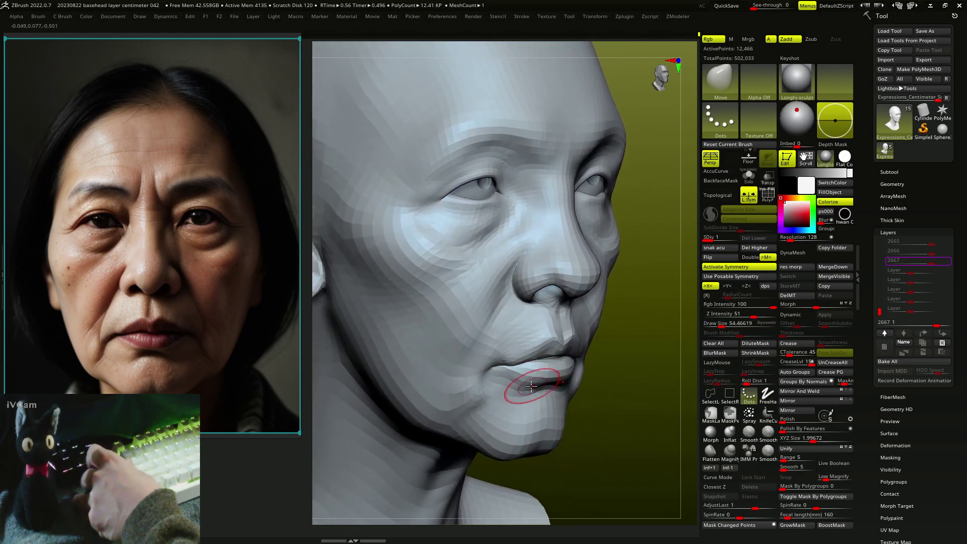
- Refine the lips by alternating ClayBuildup and Move brushes via hotkeys
{"action": "key", "text": "b"}
{"action": "key", "text": "c"}
{"action": "key", "text": "b"}
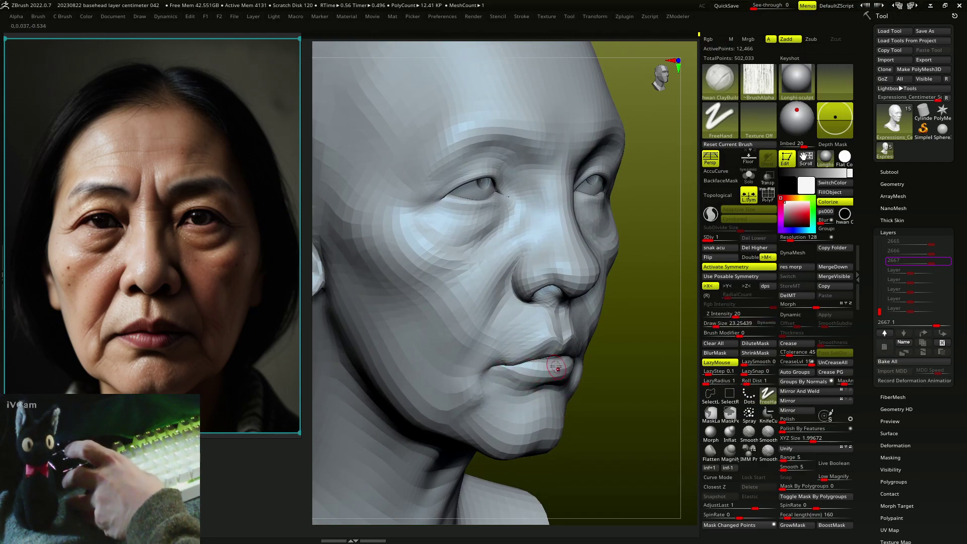
{"action": "key", "text": "b"}
{"action": "key", "text": "m"}
{"action": "key", "text": "v"}
{"action": "mouse_move", "coordinate": [556, 368]}
{"action": "right_mouse_down"}
{"action": "mouse_move", "coordinate": [543, 365]}
{"action": "mouse_move", "coordinate": [554, 295]}
{"action": "mouse_move", "coordinate": [569, 285]}
{"action": "mouse_move", "coordinate": [519, 275]}
{"action": "mouse_move", "coordinate": [553, 304]}
{"action": "mouse_move", "coordinate": [519, 349]}
{"action": "mouse_move", "coordinate": [511, 337]}
{"action": "mouse_move", "coordinate": [554, 357]}
{"action": "mouse_move", "coordinate": [480, 363]}
{"action": "right_mouse_up"}
{"action": "key", "text": "b"}
{"action": "key", "text": "c"}
{"action": "key", "text": "b"}
{"action": "key", "text": "b"}
{"action": "key", "text": "m"}
{"action": "key", "text": "v"}
{"action": "key", "text": "f"}
{"action": "key", "text": "b"}
{"action": "key", "text": "c"}
{"action": "key", "text": "b"}
{"action": "key", "text": "b"}
{"action": "key", "text": "m"}
{"action": "key", "text": "v"}
{"action": "key", "text": "b"}
{"action": "key", "text": "c"}
{"action": "key", "text": "b"}
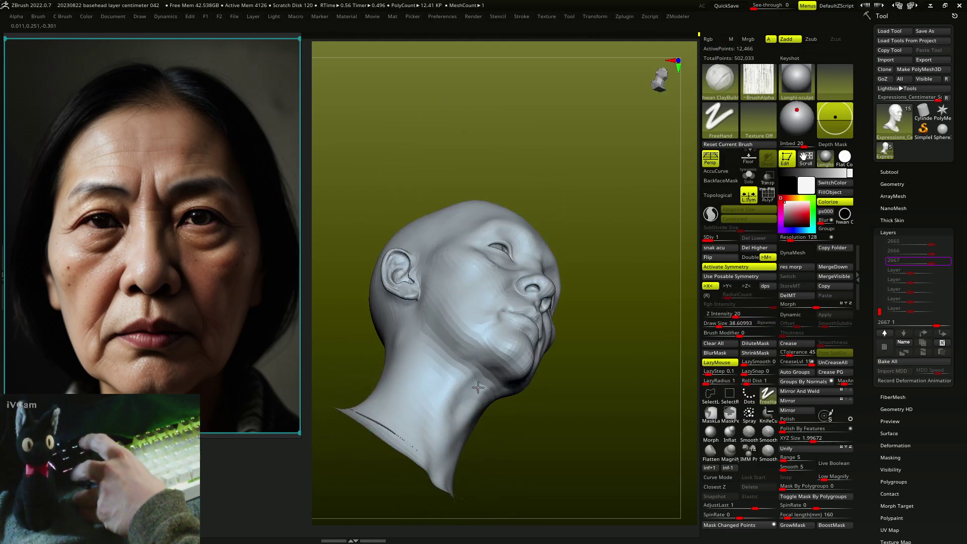
- Sculpt neck cords and under-chin folds from chin-up, front and side views
{"action": "right_click_drag", "start_coordinate": [477, 387], "coordinate": [474, 392]}
{"action": "mouse_move", "coordinate": [447, 457]}
{"action": "right_mouse_down"}
{"action": "mouse_move", "coordinate": [464, 399]}
{"action": "mouse_move", "coordinate": [438, 419]}
{"action": "right_mouse_up"}
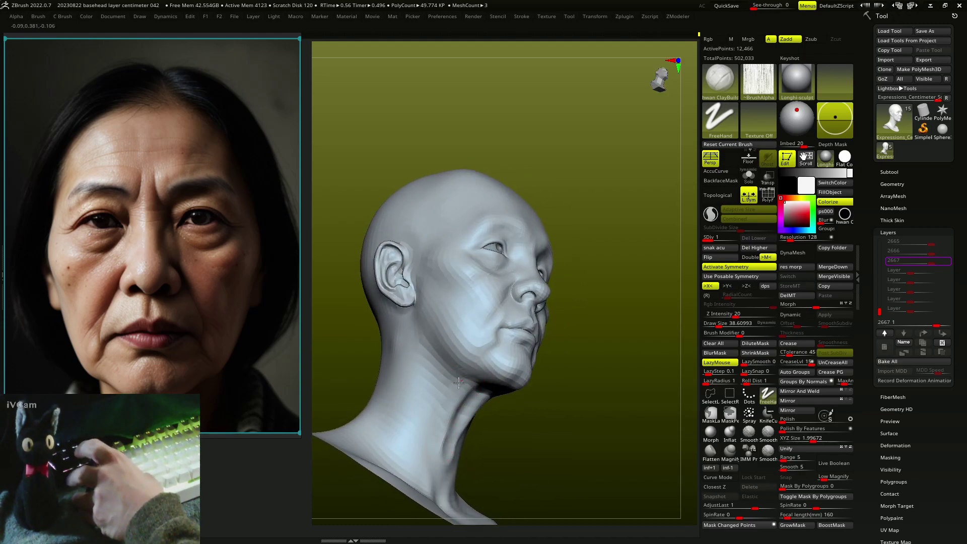
{"action": "right_click_drag", "start_coordinate": [458, 383], "coordinate": [482, 399]}
{"action": "right_click_drag", "start_coordinate": [452, 453], "coordinate": [491, 400]}
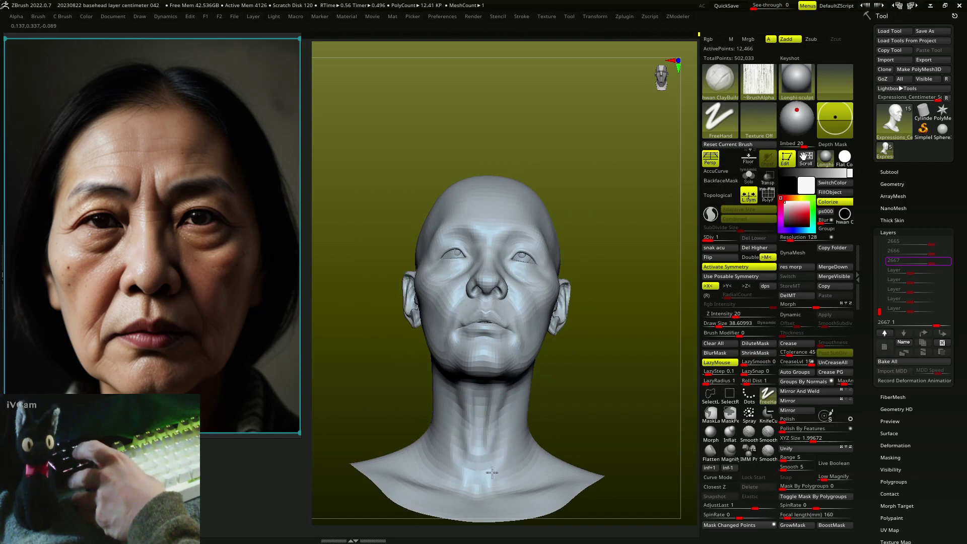
{"action": "right_click_drag", "start_coordinate": [478, 449], "coordinate": [488, 384]}
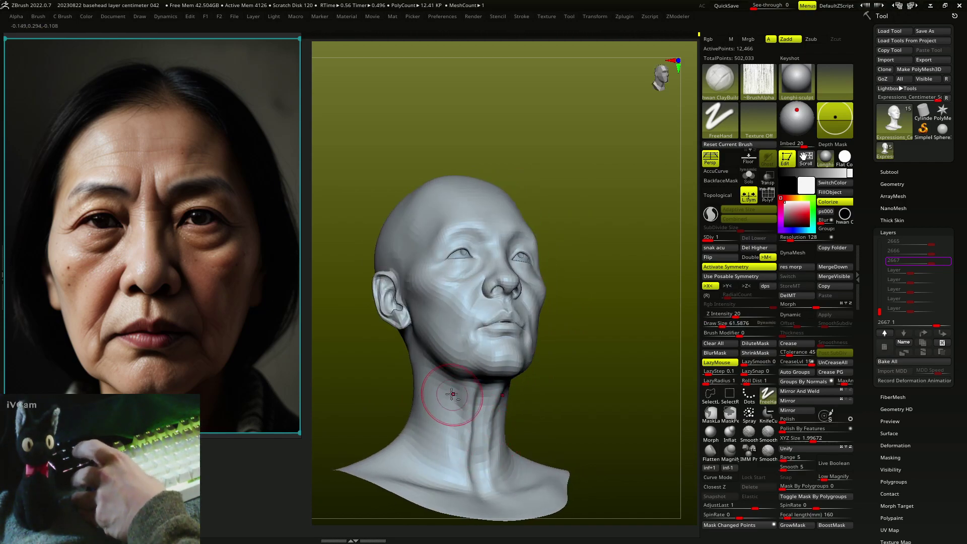
{"action": "right_click_drag", "start_coordinate": [458, 443], "coordinate": [398, 333]}
{"action": "mouse_move", "coordinate": [435, 422]}
{"action": "right_mouse_down"}
{"action": "mouse_move", "coordinate": [458, 388]}
{"action": "mouse_move", "coordinate": [438, 410]}
{"action": "right_mouse_up"}
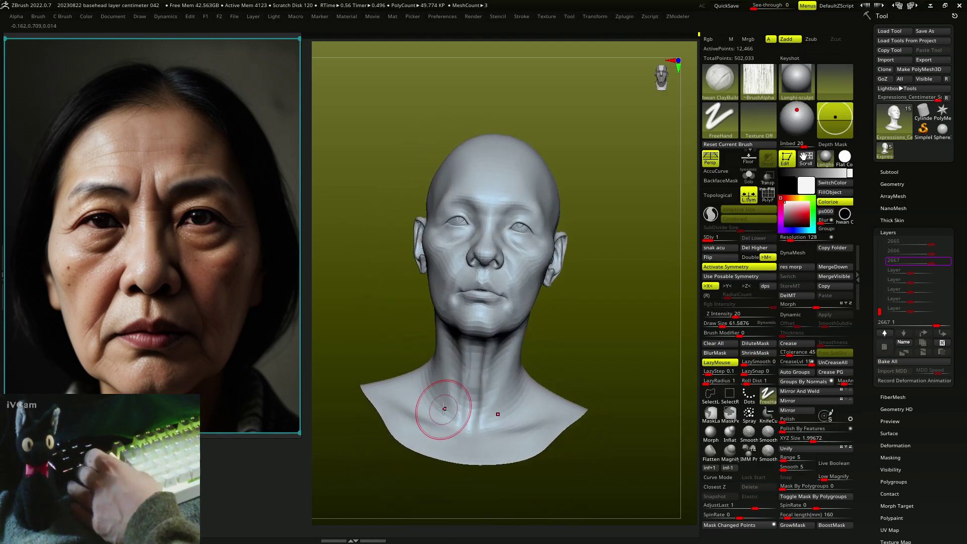
- Reshape the jawline and throat with an enlarged Move brush from the side
{"action": "key", "text": "b"}
{"action": "key", "text": "m"}
{"action": "key", "text": "v"}
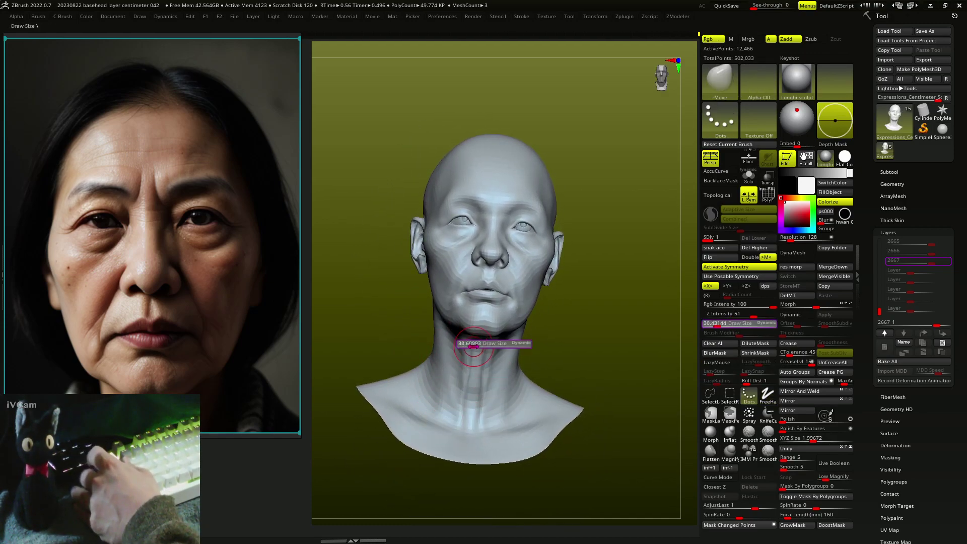
{"action": "mouse_move", "coordinate": [470, 342]}
{"action": "right_mouse_down"}
{"action": "mouse_move", "coordinate": [468, 333]}
{"action": "mouse_move", "coordinate": [456, 363]}
{"action": "right_mouse_up"}
{"action": "key", "text": "s"}
{"action": "left_click_drag", "start_coordinate": [456, 366], "coordinate": [468, 367]}
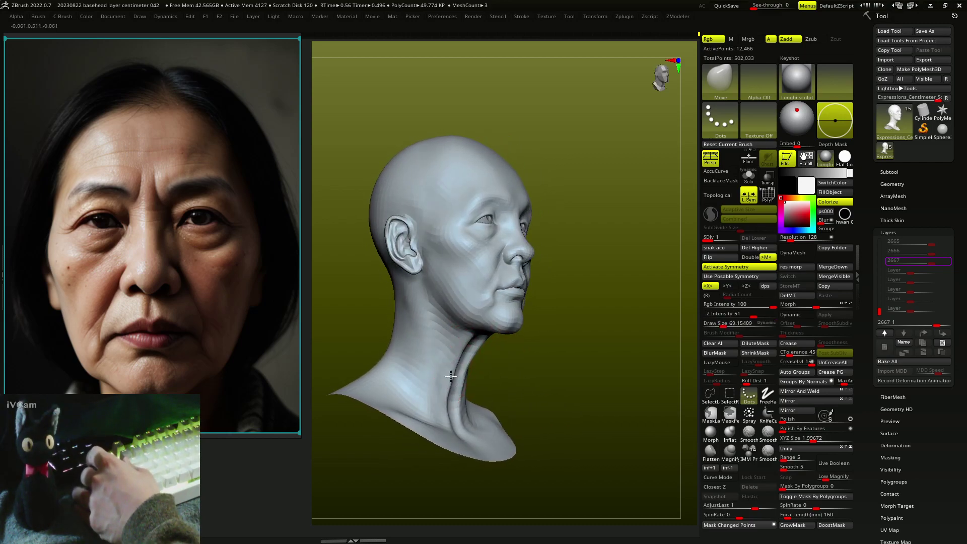
{"action": "mouse_move", "coordinate": [456, 362]}
{"action": "right_mouse_down"}
{"action": "mouse_move", "coordinate": [492, 319]}
{"action": "mouse_move", "coordinate": [449, 335]}
{"action": "mouse_move", "coordinate": [436, 311]}
{"action": "right_mouse_up"}
- Add more clay to the neck, then broadly reshape under the chin with Move
{"action": "key", "text": "b"}
{"action": "key", "text": "c"}
{"action": "key", "text": "b"}
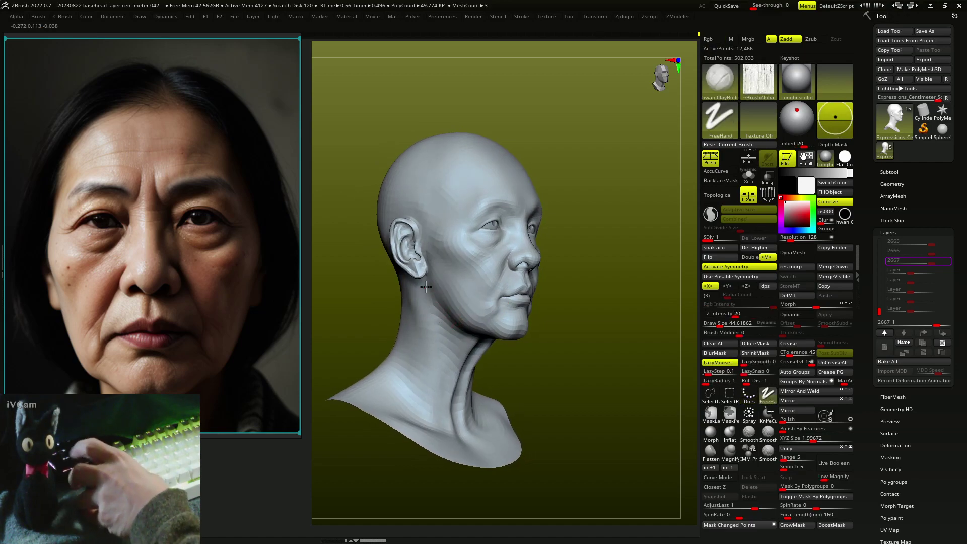
{"action": "mouse_move", "coordinate": [479, 353]}
{"action": "right_mouse_down"}
{"action": "mouse_move", "coordinate": [463, 287]}
{"action": "mouse_move", "coordinate": [455, 300]}
{"action": "mouse_move", "coordinate": [438, 284]}
{"action": "right_mouse_up"}
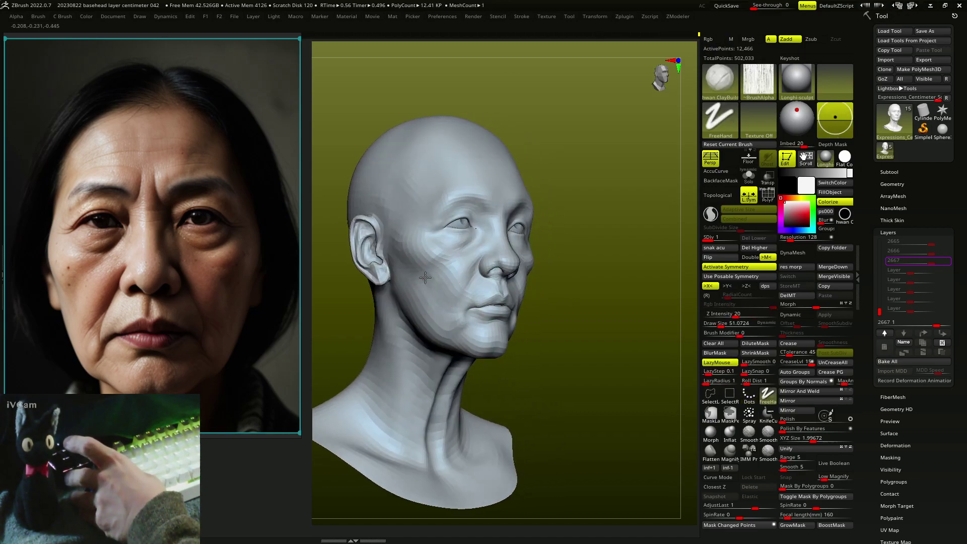
{"action": "mouse_move", "coordinate": [419, 268]}
{"action": "right_mouse_down"}
{"action": "mouse_move", "coordinate": [421, 231]}
{"action": "mouse_move", "coordinate": [541, 272]}
{"action": "right_mouse_up"}
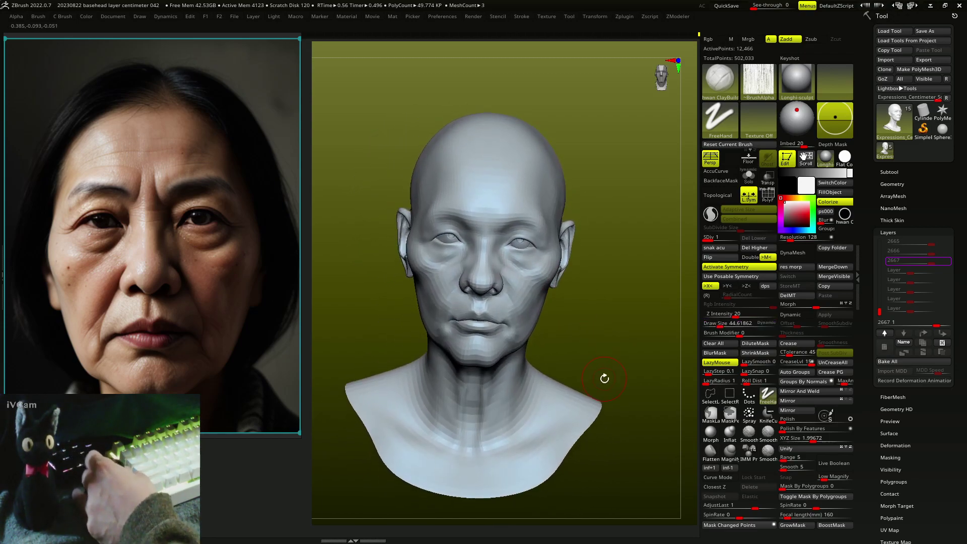
{"action": "key", "text": "b"}
{"action": "key", "text": "m"}
{"action": "key", "text": "v"}
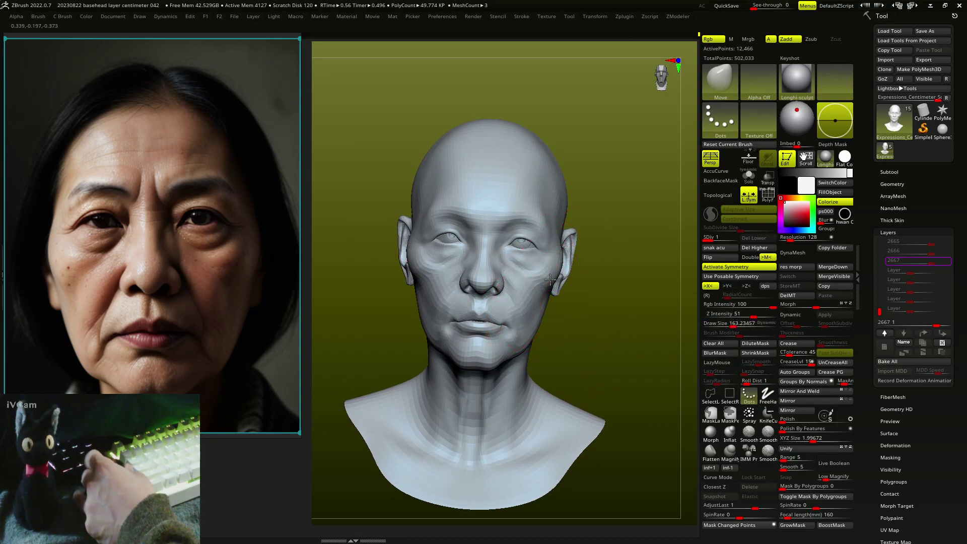
{"action": "mouse_move", "coordinate": [541, 279]}
{"action": "right_mouse_down"}
{"action": "mouse_move", "coordinate": [524, 355]}
{"action": "mouse_move", "coordinate": [516, 346]}
{"action": "mouse_move", "coordinate": [515, 356]}
{"action": "mouse_move", "coordinate": [476, 363]}
{"action": "mouse_move", "coordinate": [538, 366]}
{"action": "mouse_move", "coordinate": [532, 347]}
{"action": "mouse_move", "coordinate": [532, 366]}
{"action": "mouse_move", "coordinate": [529, 357]}
{"action": "mouse_move", "coordinate": [492, 424]}
{"action": "mouse_move", "coordinate": [496, 297]}
{"action": "mouse_move", "coordinate": [498, 368]}
{"action": "right_mouse_up"}
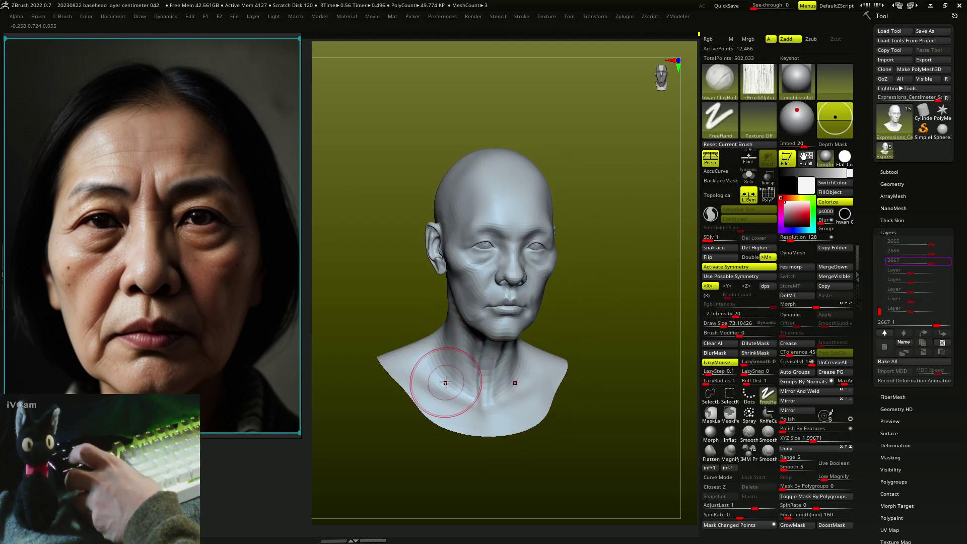
- Sculpt forehead and jowl wrinkles while orbiting front, three-quarter and left-side views
{"action": "right_click_drag", "start_coordinate": [445, 382], "coordinate": [509, 272]}
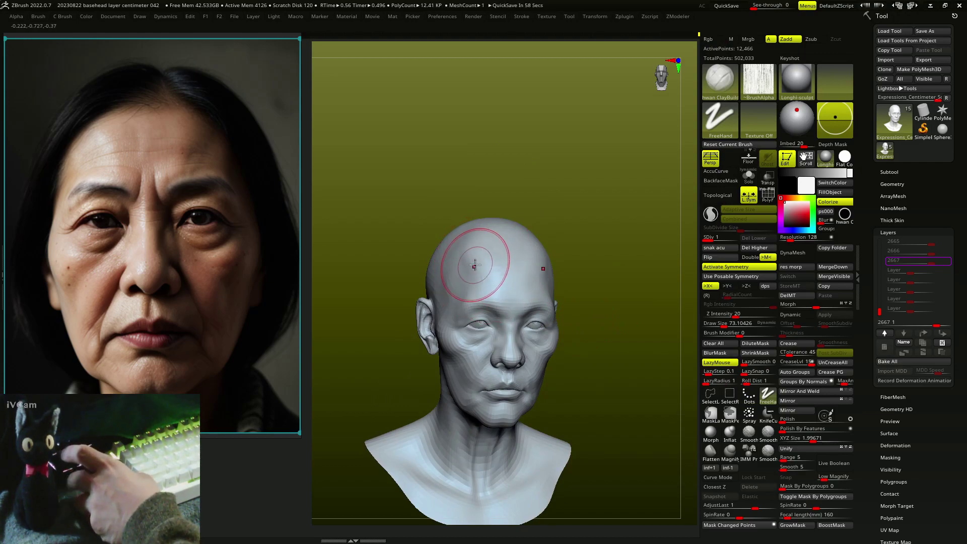
{"action": "mouse_move", "coordinate": [474, 265]}
{"action": "right_mouse_down"}
{"action": "mouse_move", "coordinate": [439, 268]}
{"action": "mouse_move", "coordinate": [500, 280]}
{"action": "mouse_move", "coordinate": [495, 250]}
{"action": "right_mouse_up"}
{"action": "mouse_move", "coordinate": [509, 286]}
{"action": "right_mouse_down", "text": "alt"}
{"action": "mouse_move", "coordinate": [487, 285]}
{"action": "mouse_move", "coordinate": [503, 300]}
{"action": "right_mouse_up", "text": "alt"}
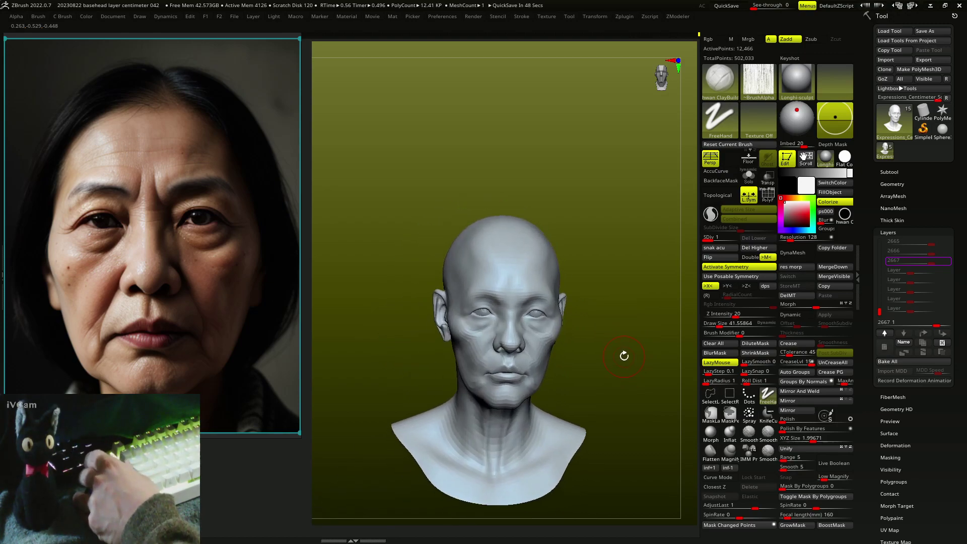
{"action": "mouse_move", "coordinate": [523, 379]}
{"action": "right_mouse_down"}
{"action": "mouse_move", "coordinate": [490, 416]}
{"action": "mouse_move", "coordinate": [455, 431]}
{"action": "mouse_move", "coordinate": [433, 422]}
{"action": "mouse_move", "coordinate": [427, 430]}
{"action": "mouse_move", "coordinate": [443, 425]}
{"action": "mouse_move", "coordinate": [446, 395]}
{"action": "mouse_move", "coordinate": [443, 383]}
{"action": "mouse_move", "coordinate": [434, 384]}
{"action": "mouse_move", "coordinate": [439, 399]}
{"action": "mouse_move", "coordinate": [423, 387]}
{"action": "right_mouse_up"}
- Return to ClayBuildup with an enlarged brush over the cheek and jowl area
{"action": "key", "text": "b"}
{"action": "key", "text": "c"}
{"action": "key", "text": "b"}
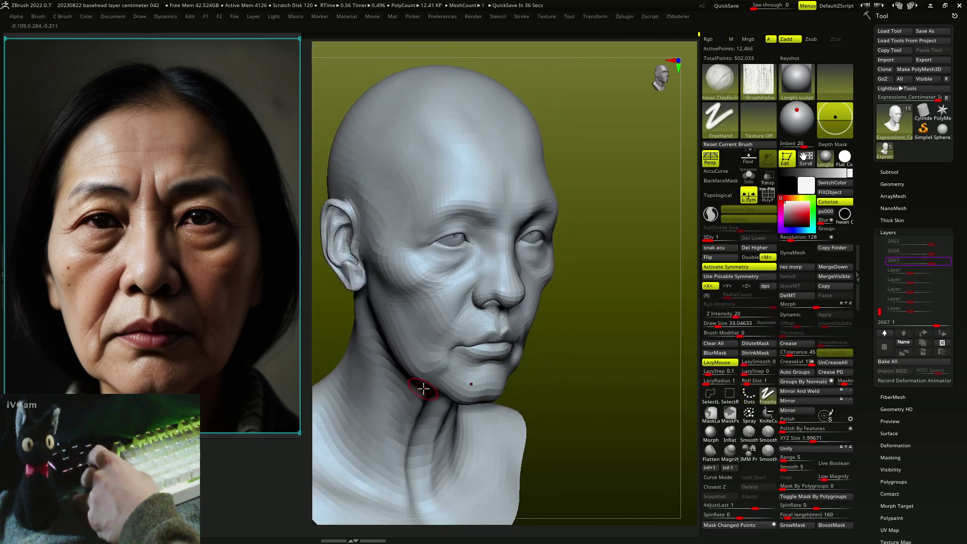
{"action": "mouse_move", "coordinate": [445, 357]}
{"action": "right_mouse_down"}
{"action": "mouse_move", "coordinate": [420, 350]}
{"action": "mouse_move", "coordinate": [442, 302]}
{"action": "mouse_move", "coordinate": [565, 341]}
{"action": "mouse_move", "coordinate": [636, 333]}
{"action": "mouse_move", "coordinate": [600, 308]}
{"action": "mouse_move", "coordinate": [648, 352]}
{"action": "right_mouse_up"}
{"action": "key", "text": "s"}
- Step up a subdivision level, return to the main head mesh and frame the right eye from above
{"action": "key", "text": "d"}
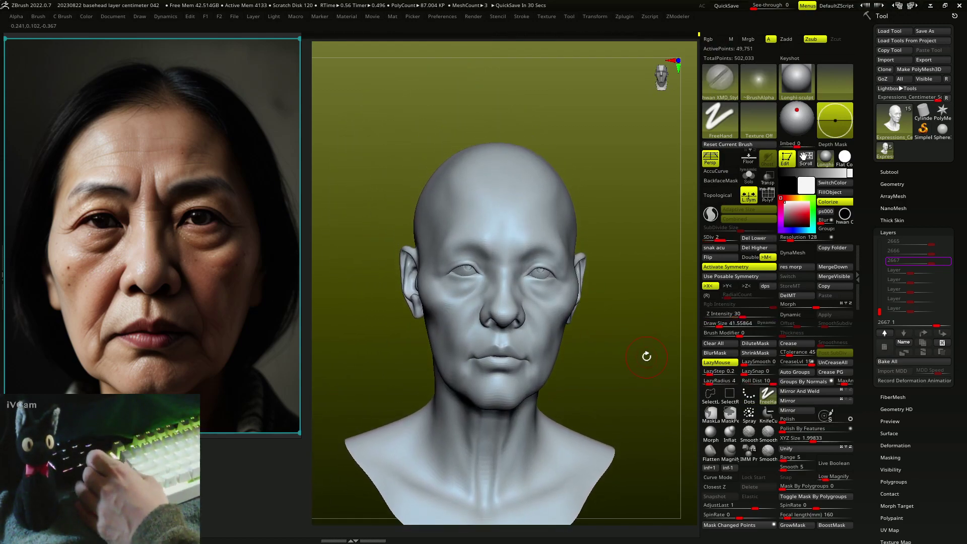
{"action": "left_click", "coordinate": [568, 281], "text": "alt"}
{"action": "key", "text": "w"}
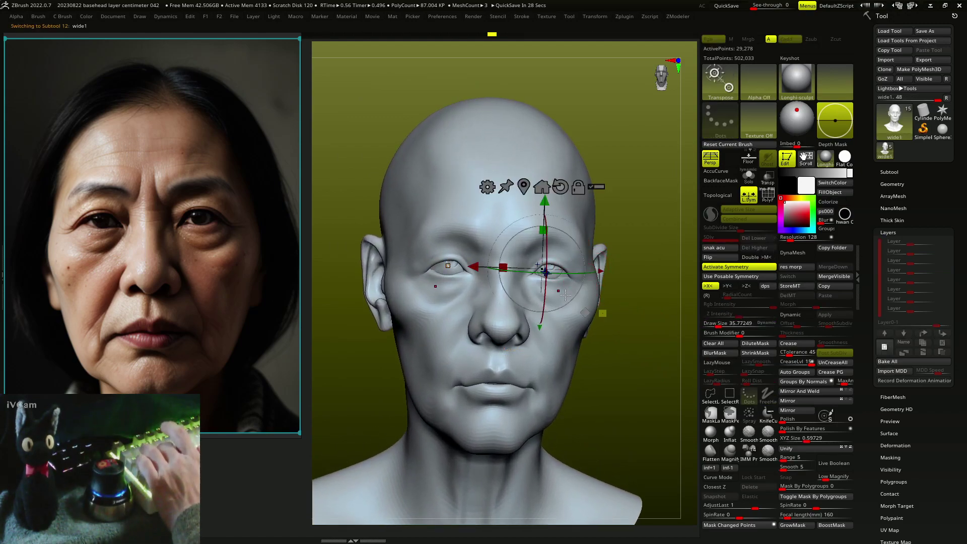
{"action": "key", "text": "q"}
{"action": "mouse_move", "coordinate": [611, 365]}
{"action": "right_mouse_down", "text": "ctrl"}
{"action": "mouse_move", "coordinate": [566, 320]}
{"action": "mouse_move", "coordinate": [477, 265]}
{"action": "mouse_move", "coordinate": [492, 271]}
{"action": "mouse_move", "coordinate": [485, 281]}
{"action": "mouse_move", "coordinate": [514, 270]}
{"action": "right_mouse_up", "text": "ctrl"}
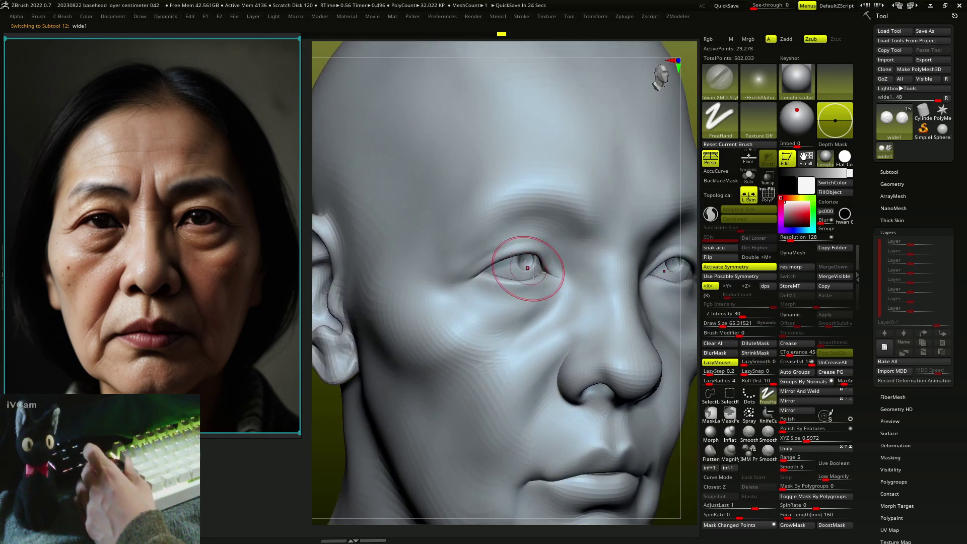
{"action": "left_click", "coordinate": [507, 283], "text": "alt"}
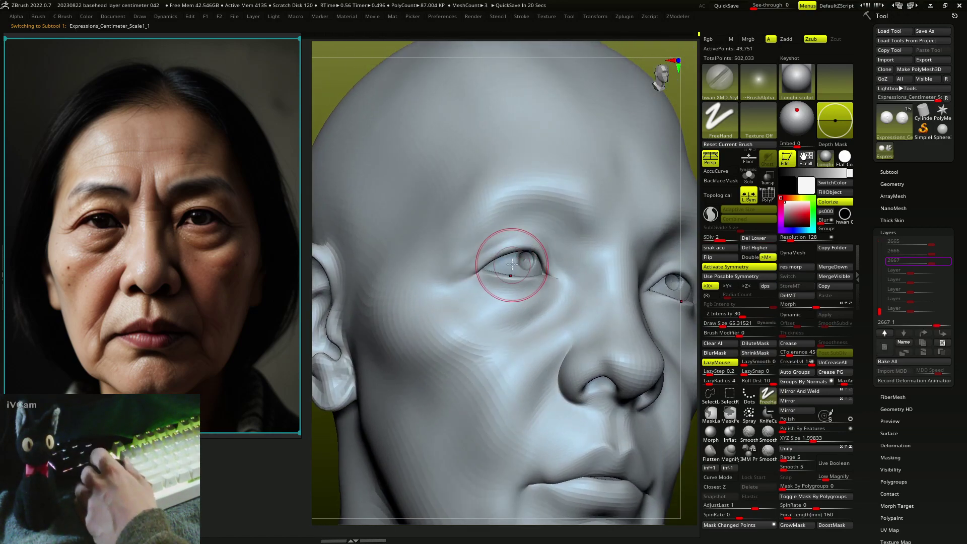
{"action": "mouse_move", "coordinate": [481, 274]}
{"action": "right_mouse_down"}
{"action": "mouse_move", "coordinate": [529, 242]}
{"action": "mouse_move", "coordinate": [464, 313]}
{"action": "right_mouse_up"}
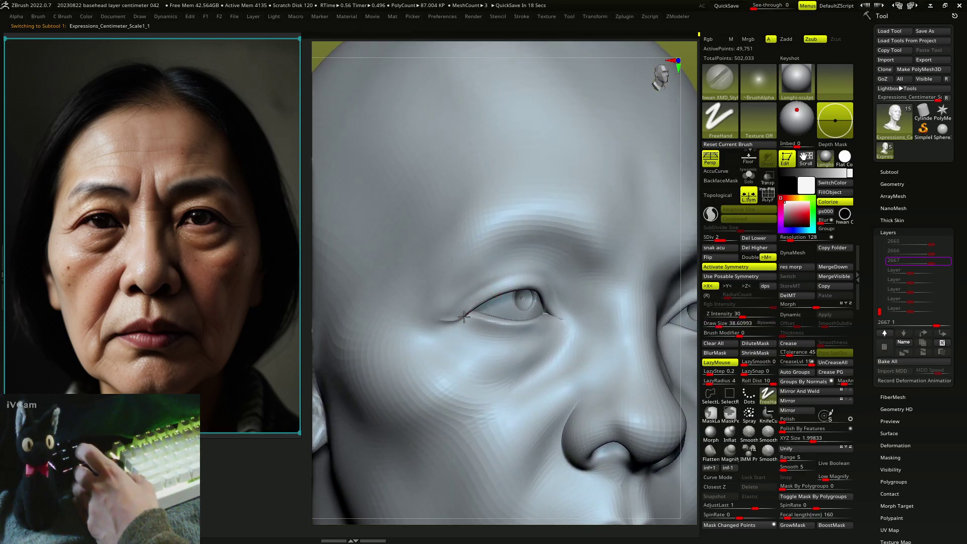
{"action": "mouse_move", "coordinate": [451, 322]}
{"action": "right_mouse_down"}
{"action": "mouse_move", "coordinate": [486, 277]}
{"action": "mouse_move", "coordinate": [489, 286]}
{"action": "right_mouse_up"}
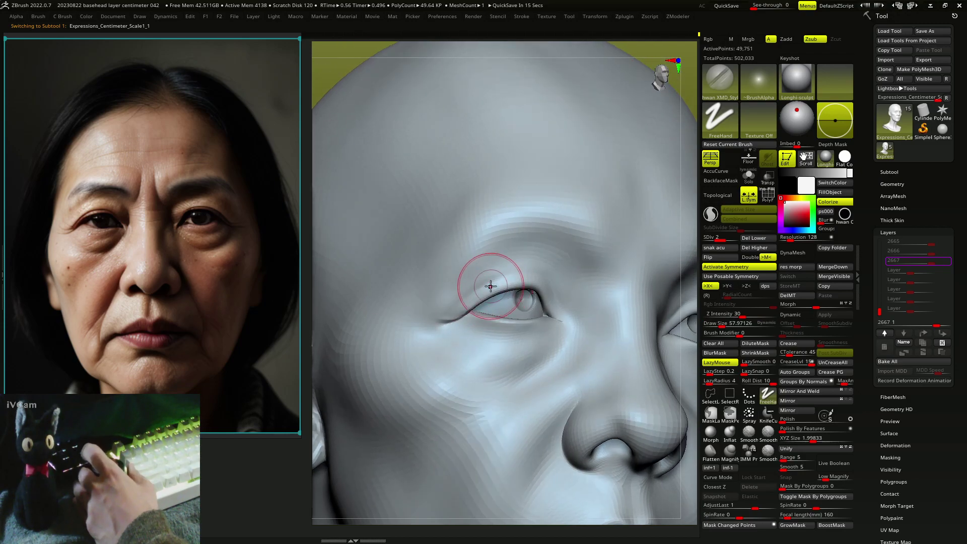
- Carve and refine a deeper fold along the right upper eyelid with the carving brush
{"action": "key", "text": "["}
{"action": "right_click_drag", "start_coordinate": [440, 321], "coordinate": [453, 324]}
{"action": "key", "text": "]"}
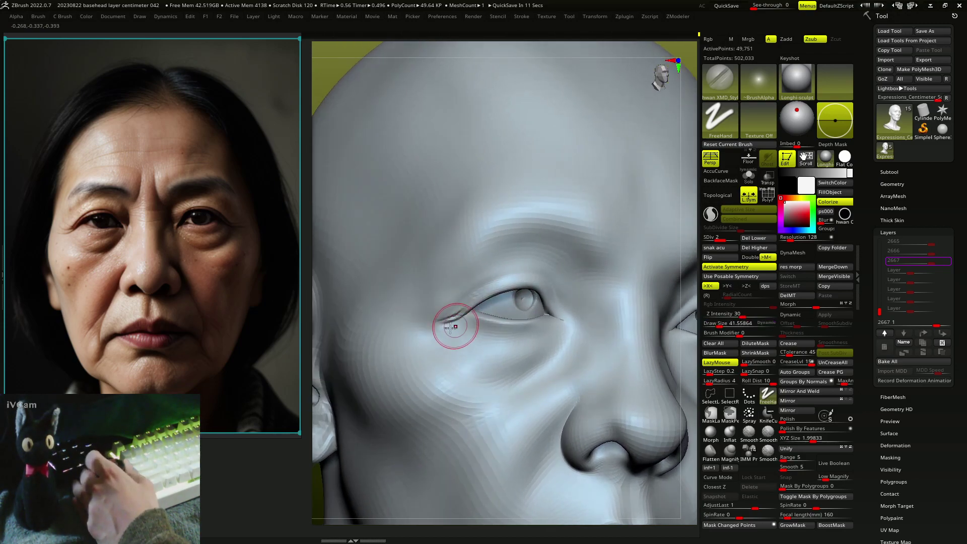
{"action": "key", "text": "]"}
{"action": "key", "text": "]"}
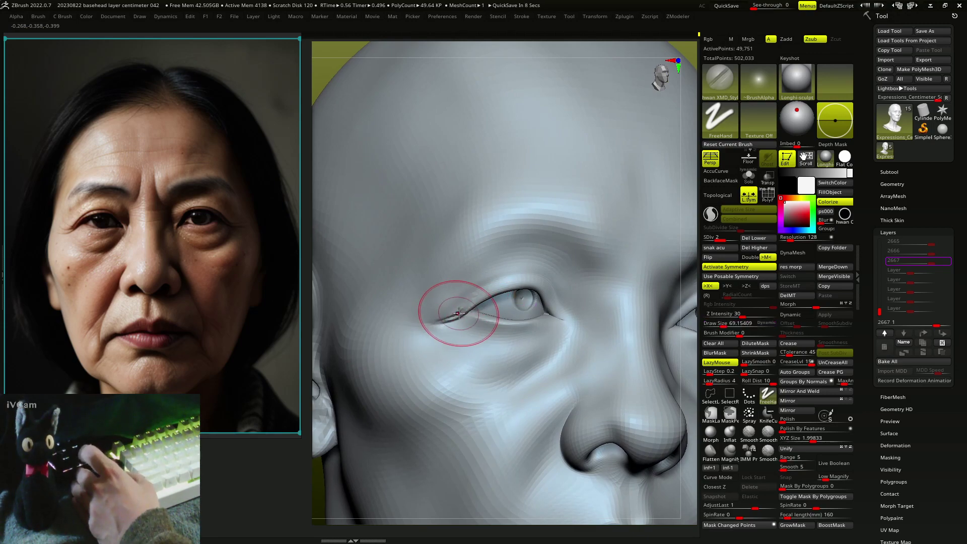
{"action": "right_click_drag", "start_coordinate": [473, 302], "coordinate": [468, 309]}
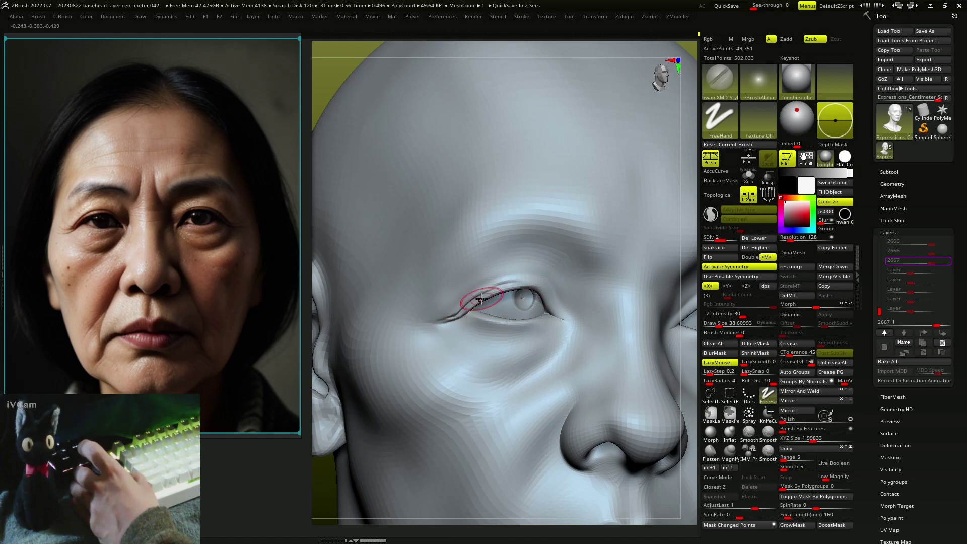
{"action": "key", "text": "]"}
{"action": "mouse_move", "coordinate": [520, 280]}
{"action": "right_mouse_down"}
{"action": "mouse_move", "coordinate": [540, 301]}
{"action": "mouse_move", "coordinate": [511, 285]}
{"action": "right_mouse_up"}
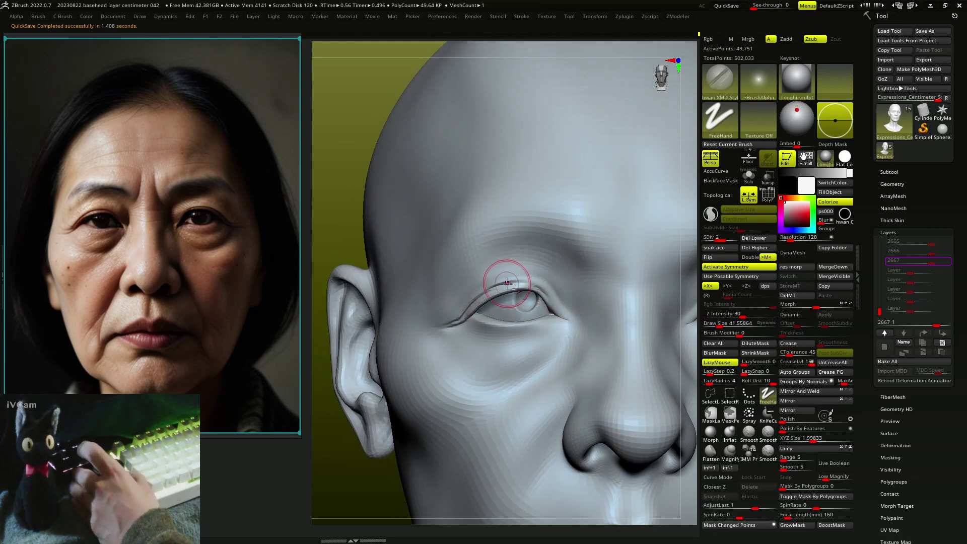
{"action": "right_click_drag", "start_coordinate": [515, 281], "coordinate": [471, 335]}
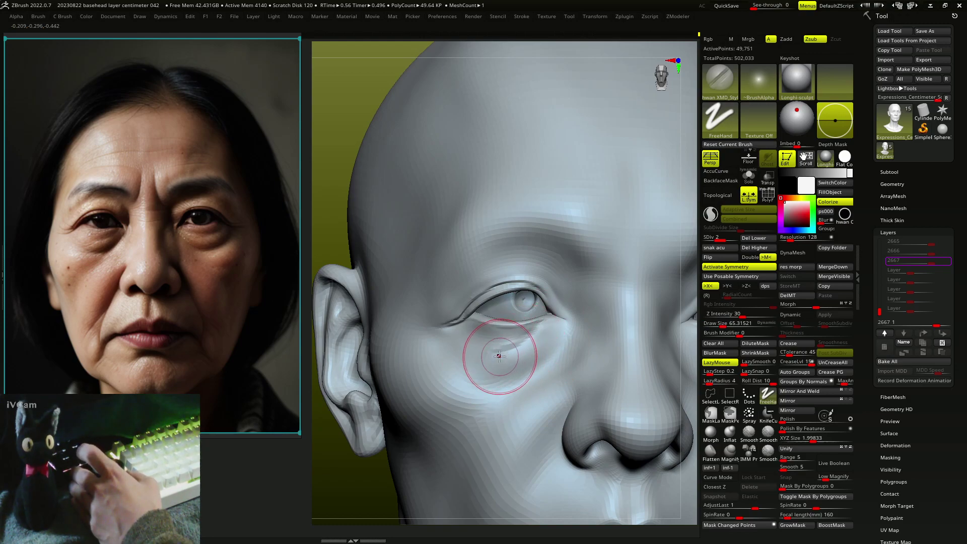
- Crease under the right lower lid, reshape the flesh below the eye, and add fine cheek wrinkles
{"action": "left_click_drag", "start_coordinate": [542, 349], "coordinate": [549, 339]}
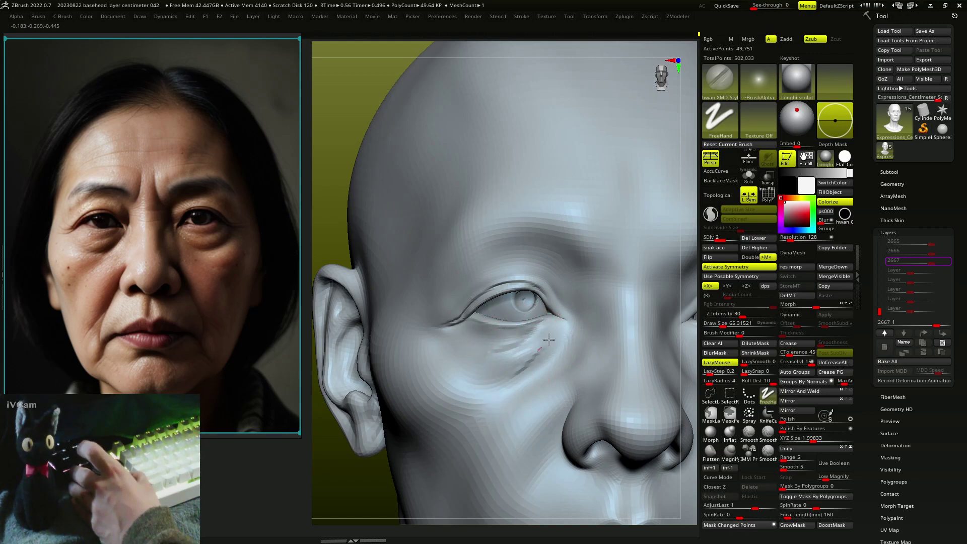
{"action": "mouse_move", "coordinate": [559, 327]}
{"action": "right_mouse_down"}
{"action": "mouse_move", "coordinate": [546, 315]}
{"action": "mouse_move", "coordinate": [560, 322]}
{"action": "mouse_move", "coordinate": [551, 332]}
{"action": "right_mouse_up"}
{"action": "key", "text": "s"}
{"action": "left_click_drag", "start_coordinate": [551, 331], "coordinate": [569, 331]}
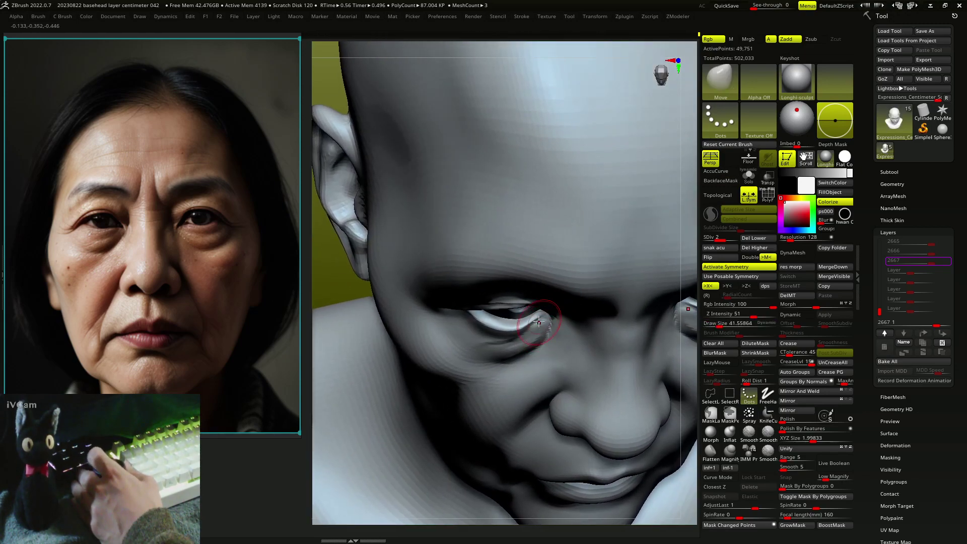
{"action": "mouse_move", "coordinate": [569, 331]}
{"action": "right_mouse_down"}
{"action": "mouse_move", "coordinate": [505, 342]}
{"action": "mouse_move", "coordinate": [516, 311]}
{"action": "mouse_move", "coordinate": [479, 303]}
{"action": "mouse_move", "coordinate": [572, 297]}
{"action": "mouse_move", "coordinate": [612, 313]}
{"action": "mouse_move", "coordinate": [551, 317]}
{"action": "mouse_move", "coordinate": [528, 334]}
{"action": "right_mouse_up"}
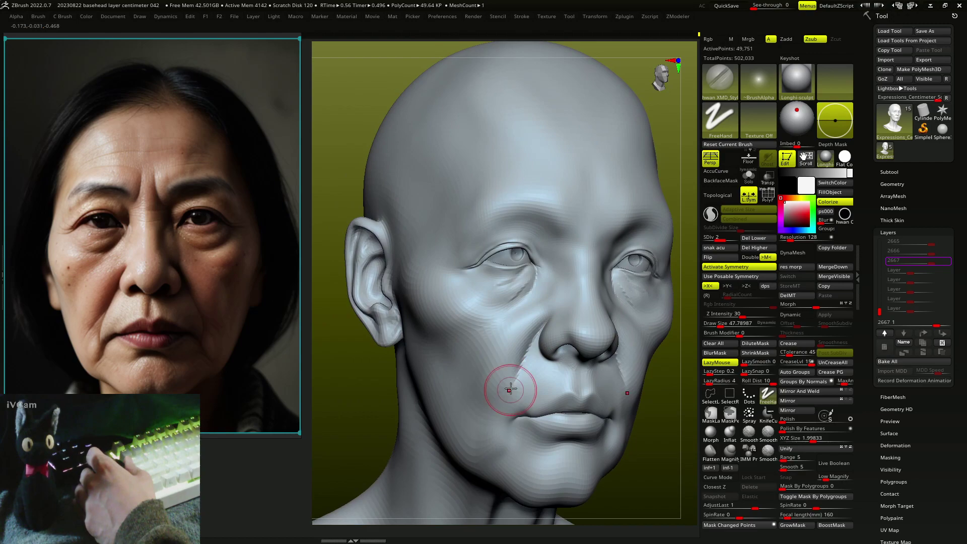
{"action": "mouse_move", "coordinate": [492, 410]}
{"action": "right_mouse_down"}
{"action": "mouse_move", "coordinate": [554, 341]}
{"action": "mouse_move", "coordinate": [579, 329]}
{"action": "right_mouse_up"}
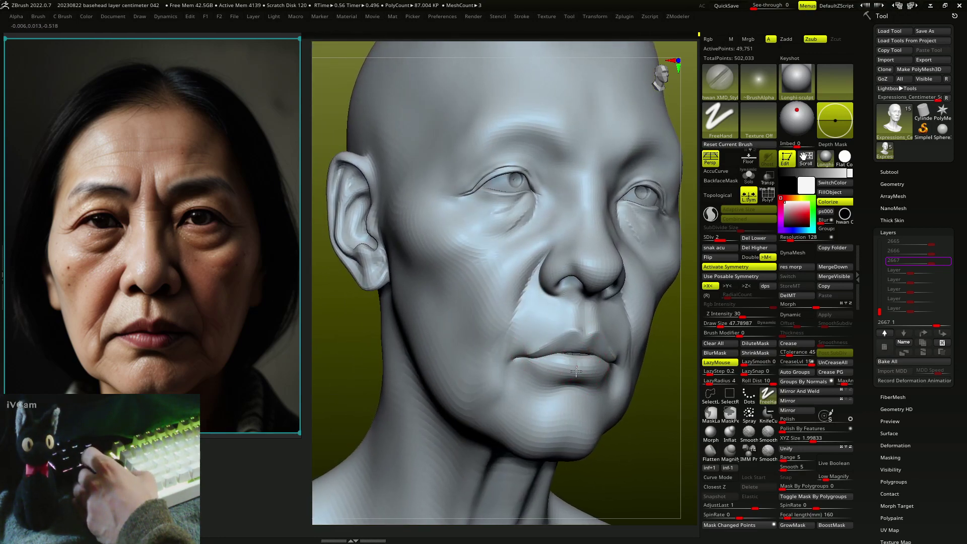
{"action": "right_click_drag", "start_coordinate": [575, 372], "coordinate": [528, 365]}
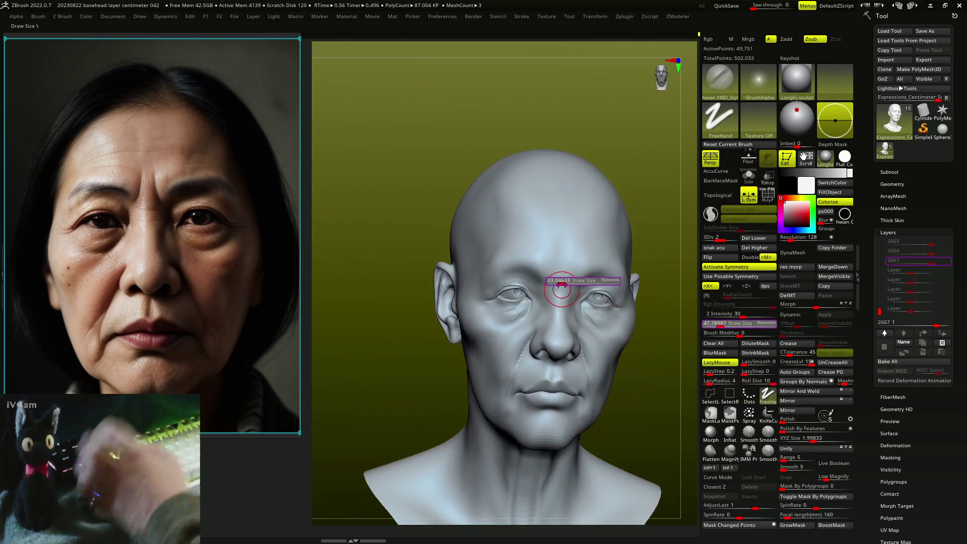
- Browse the custom brush palette, then show the Material library of matcaps in the tray
{"action": "mouse_move", "coordinate": [604, 281]}
{"action": "right_mouse_down"}
{"action": "mouse_move", "coordinate": [574, 257]}
{"action": "mouse_move", "coordinate": [564, 285]}
{"action": "mouse_move", "coordinate": [546, 286]}
{"action": "right_mouse_up"}
{"action": "right_click_drag", "start_coordinate": [564, 246], "coordinate": [654, 357]}
{"action": "key", "text": "b"}
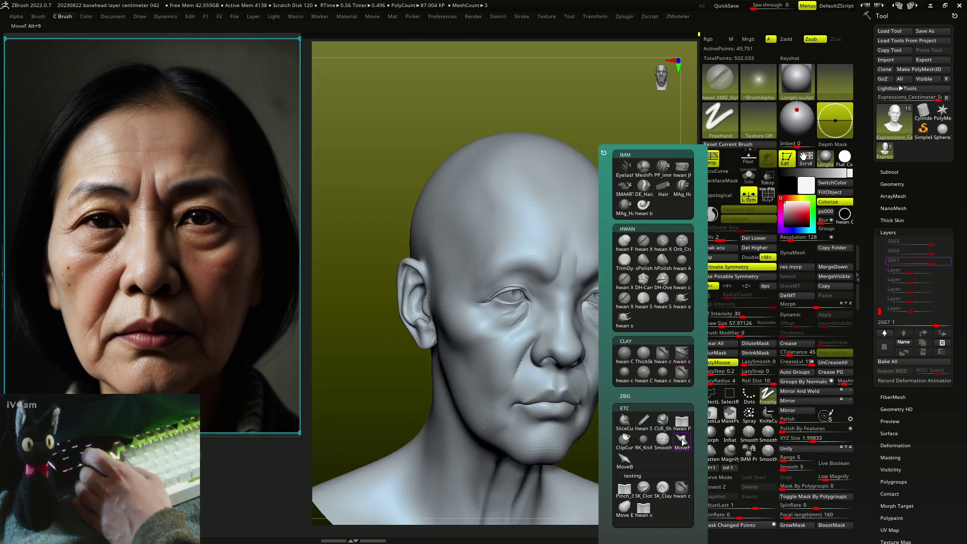
{"action": "mouse_move", "coordinate": [680, 385]}
{"action": "right_mouse_down"}
{"action": "mouse_move", "coordinate": [606, 494]}
{"action": "mouse_move", "coordinate": [626, 403]}
{"action": "right_mouse_up"}
{"action": "key", "text": "b"}
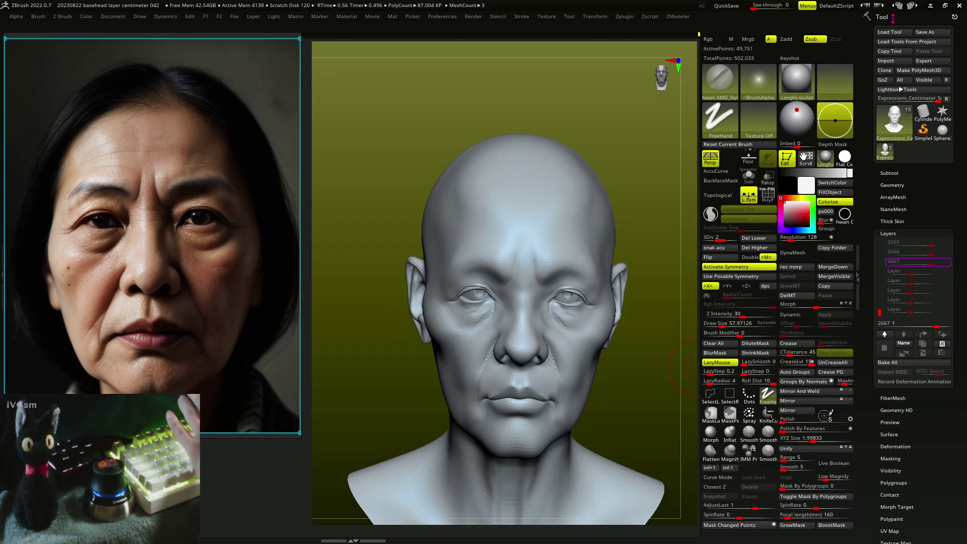
{"action": "key", "text": "m"}
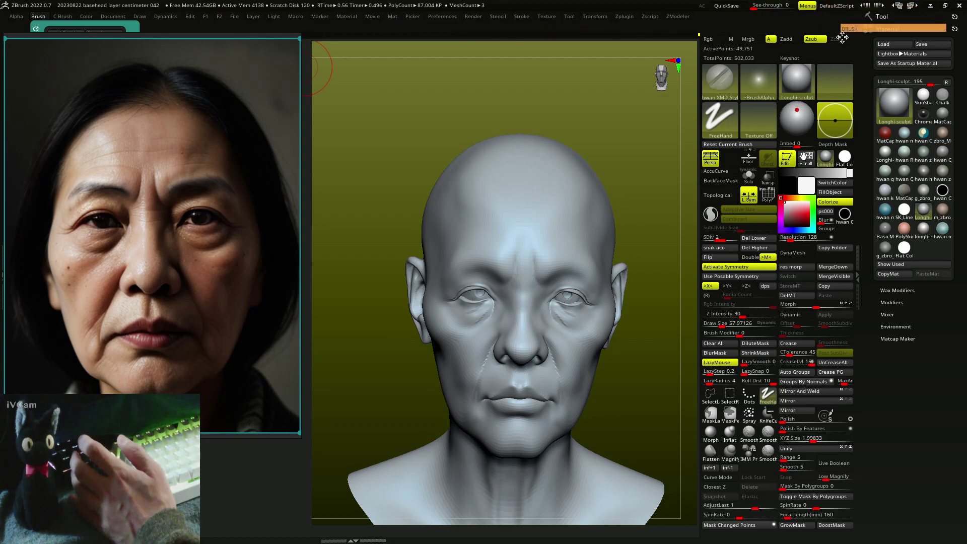
- Dock the Brush menu in the right tray and make ZBGs_Standard_hair_sculpt the active brush
{"action": "left_click_drag", "start_coordinate": [35, 28], "coordinate": [869, 32]}
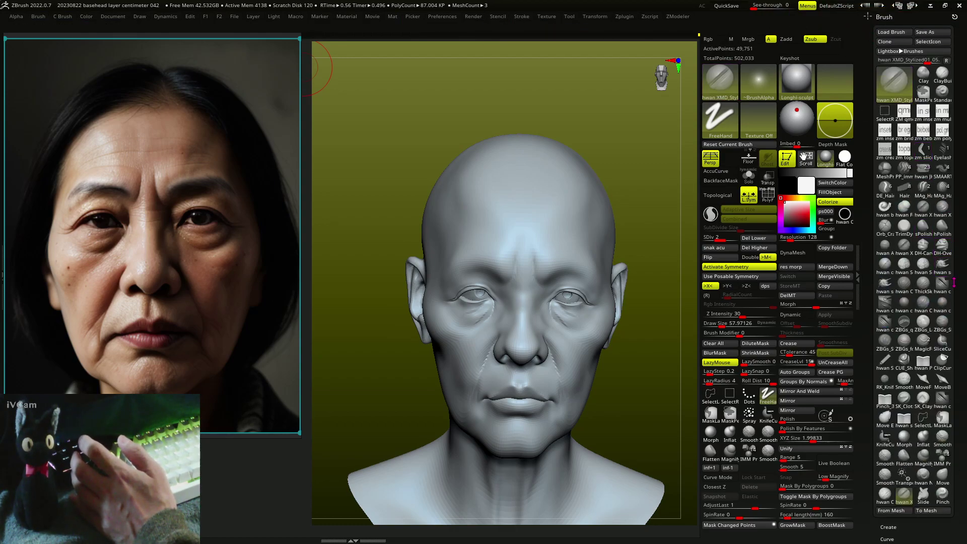
{"action": "left_click_drag", "start_coordinate": [953, 284], "coordinate": [962, 454]}
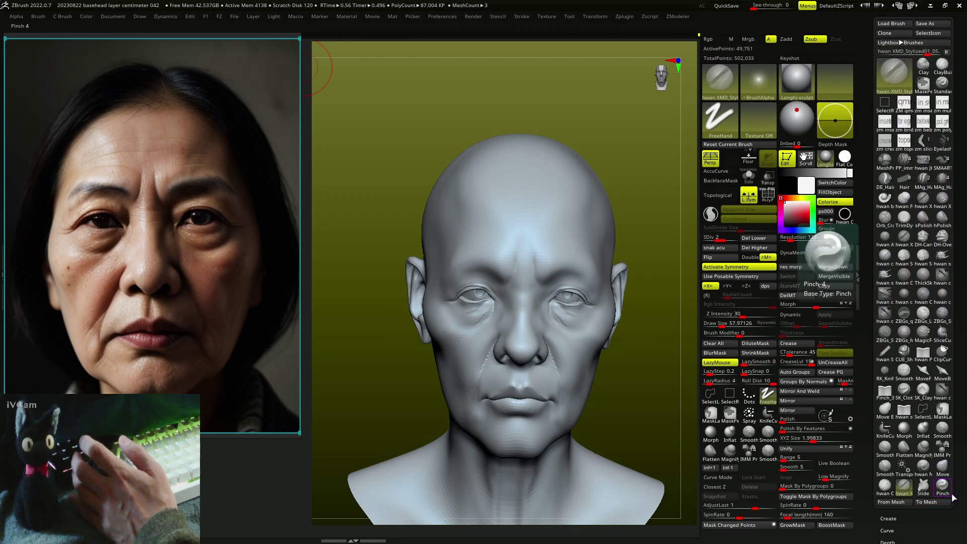
{"action": "left_click", "coordinate": [882, 333]}
{"action": "key", "text": "c"}
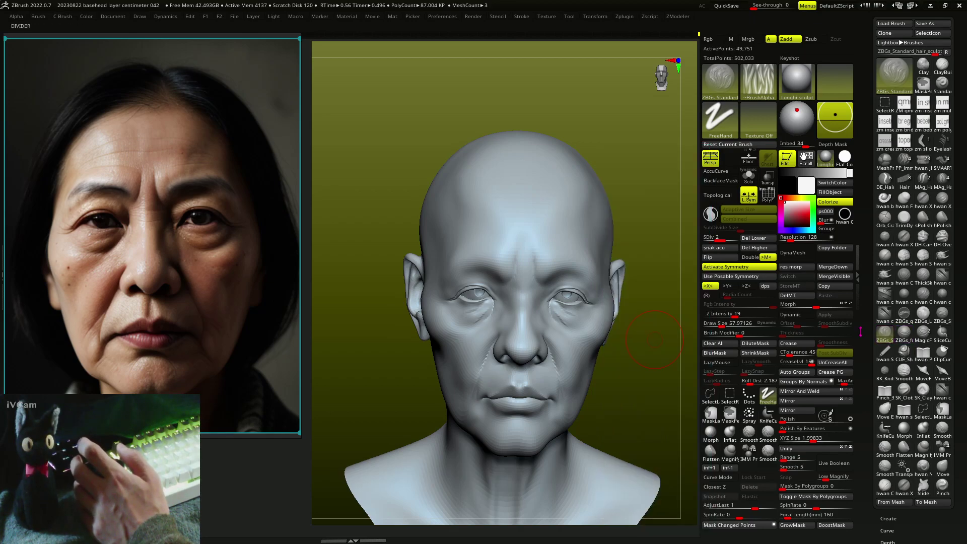
{"action": "mouse_move", "coordinate": [572, 269]}
{"action": "right_mouse_down"}
{"action": "mouse_move", "coordinate": [549, 265]}
{"action": "mouse_move", "coordinate": [583, 274]}
{"action": "mouse_move", "coordinate": [593, 242]}
{"action": "right_mouse_up"}
- Raise the head to subdivision level 3 and set the hair brush size to about 35
{"action": "key", "text": "d"}
{"action": "key", "text": "s"}
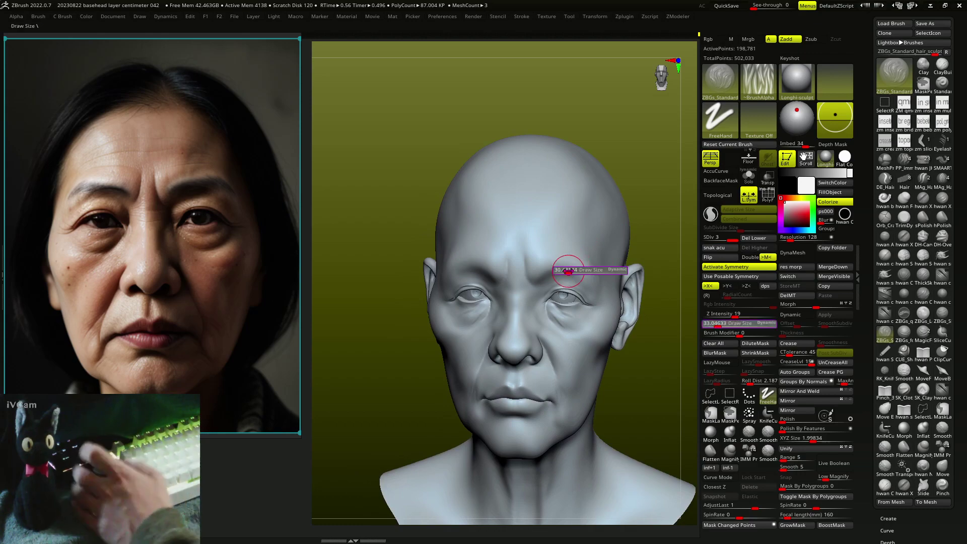
{"action": "left_click", "coordinate": [568, 272]}
{"action": "mouse_move", "coordinate": [577, 262]}
{"action": "right_mouse_down"}
{"action": "mouse_move", "coordinate": [561, 264]}
{"action": "mouse_move", "coordinate": [611, 276]}
{"action": "right_mouse_up"}
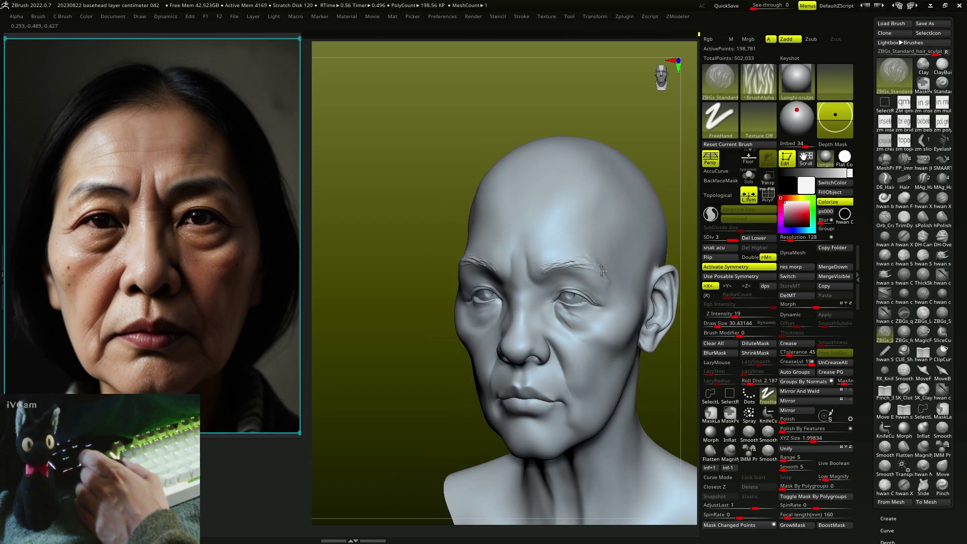
{"action": "right_click_drag", "start_coordinate": [579, 265], "coordinate": [602, 290]}
- Pinch a sharp ridge along the brow with the hwan shane Pinch brush
{"action": "key", "text": "1"}
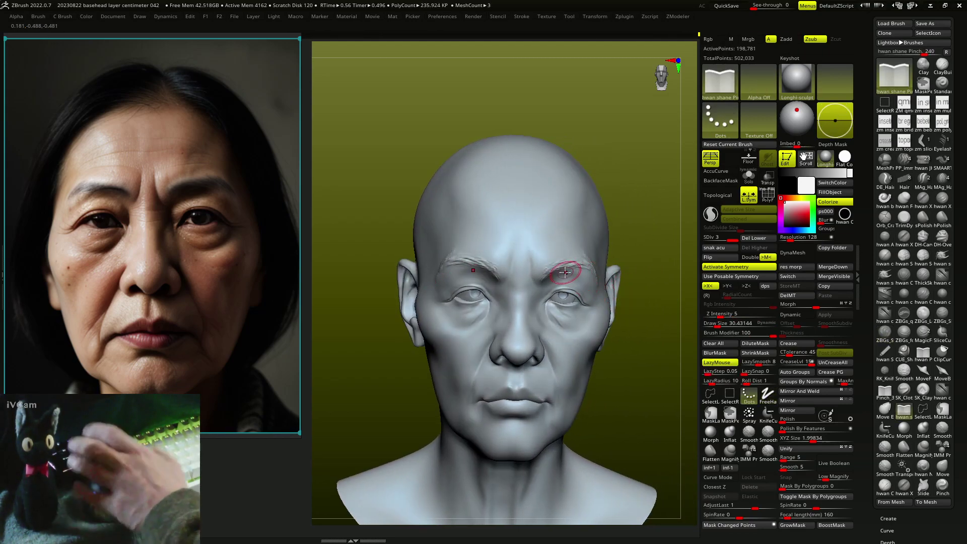
{"action": "mouse_move", "coordinate": [518, 254]}
{"action": "right_mouse_down"}
{"action": "mouse_move", "coordinate": [517, 237]}
{"action": "mouse_move", "coordinate": [521, 273]}
{"action": "mouse_move", "coordinate": [475, 261]}
{"action": "right_mouse_up"}
{"action": "left_click_drag", "start_coordinate": [475, 262], "coordinate": [526, 276]}
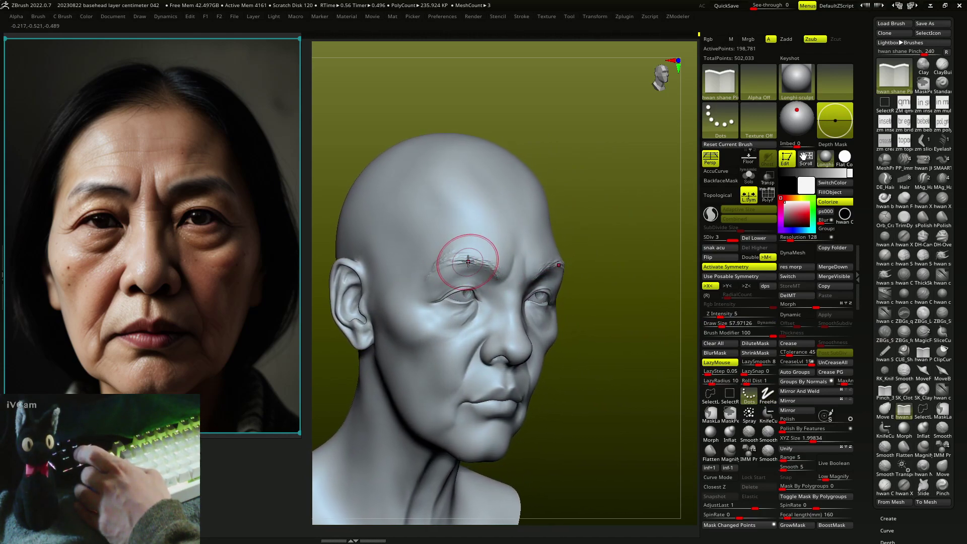
{"action": "right_click_drag", "start_coordinate": [449, 257], "coordinate": [438, 270]}
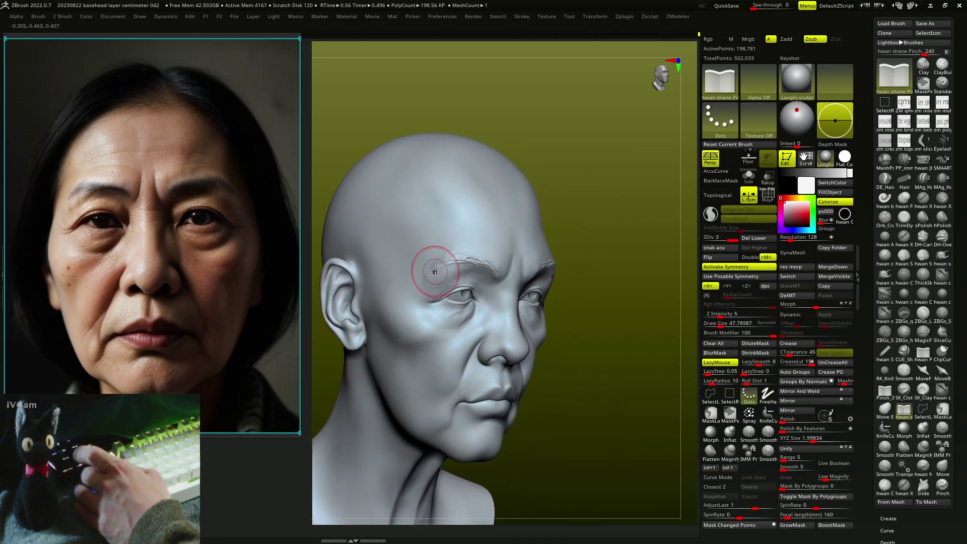
{"action": "left_click_drag", "start_coordinate": [430, 274], "coordinate": [441, 264]}
{"action": "mouse_move", "coordinate": [440, 264]}
{"action": "right_mouse_down"}
{"action": "mouse_move", "coordinate": [462, 292]}
{"action": "mouse_move", "coordinate": [442, 302]}
{"action": "mouse_move", "coordinate": [469, 307]}
{"action": "mouse_move", "coordinate": [470, 326]}
{"action": "mouse_move", "coordinate": [461, 325]}
{"action": "mouse_move", "coordinate": [500, 255]}
{"action": "mouse_move", "coordinate": [507, 323]}
{"action": "mouse_move", "coordinate": [483, 356]}
{"action": "mouse_move", "coordinate": [506, 361]}
{"action": "mouse_move", "coordinate": [453, 378]}
{"action": "right_mouse_up"}
- Set brush size to about 28, select ClayBuildup, and return the head to subdivision level 3
{"action": "key", "text": "["}
{"action": "key", "text": "["}
{"action": "key", "text": "["}
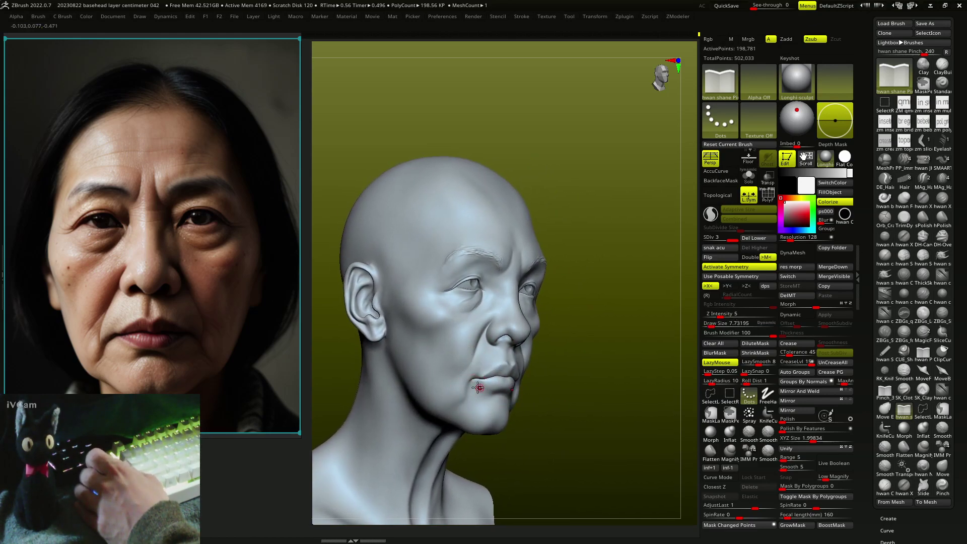
{"action": "key", "text": "]"}
{"action": "key", "text": "]"}
{"action": "mouse_move", "coordinate": [472, 391]}
{"action": "right_mouse_down"}
{"action": "mouse_move", "coordinate": [479, 416]}
{"action": "mouse_move", "coordinate": [643, 367]}
{"action": "mouse_move", "coordinate": [661, 317]}
{"action": "mouse_move", "coordinate": [565, 280]}
{"action": "right_mouse_up"}
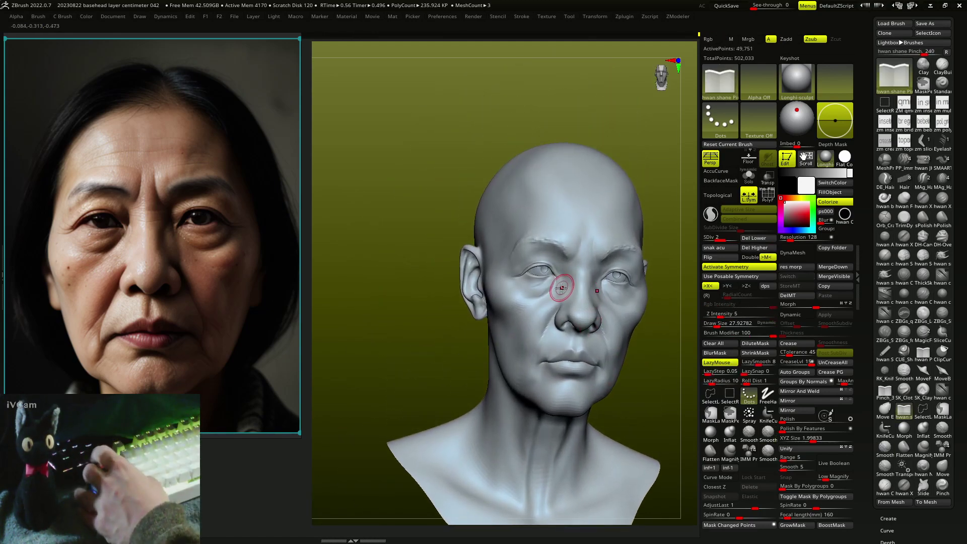
{"action": "key", "text": "b"}
{"action": "key", "text": "c"}
{"action": "key", "text": "b"}
{"action": "key", "text": "shift+d"}
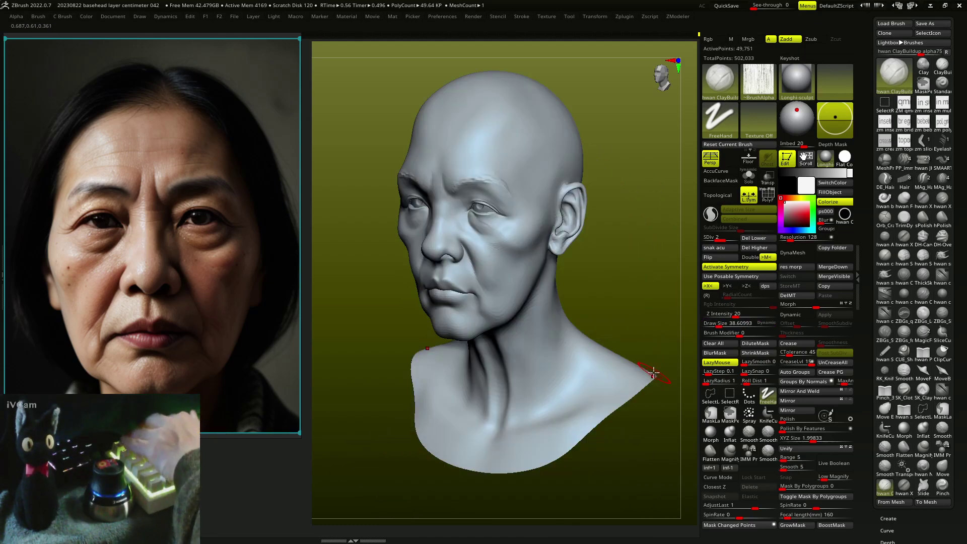
{"action": "key", "text": "d"}
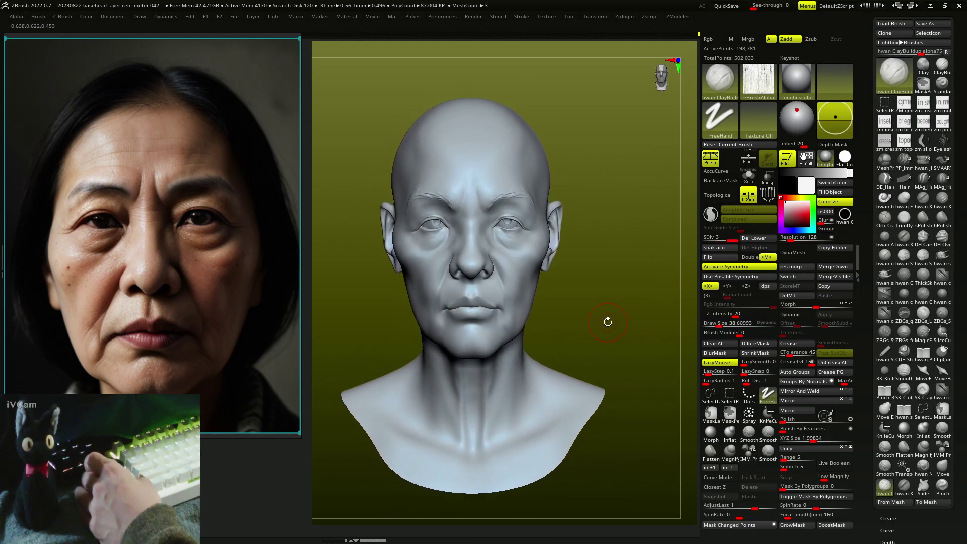